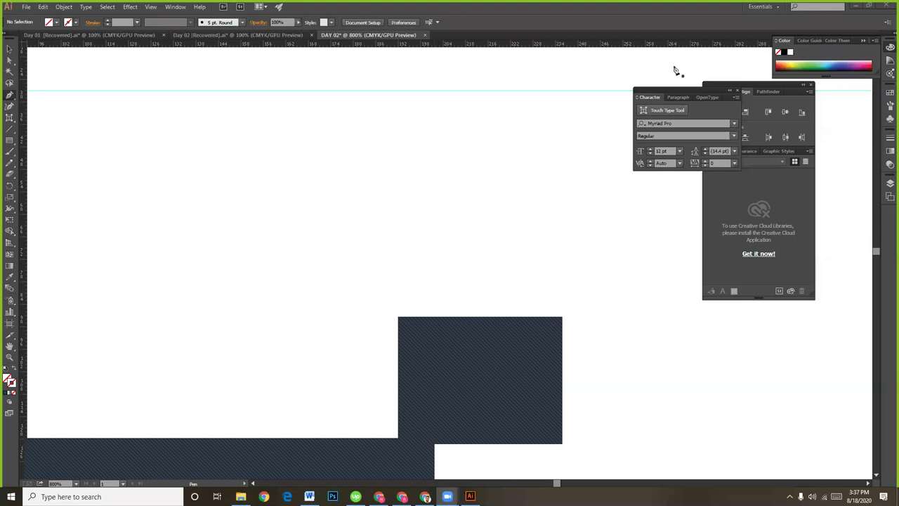
Frame the whole 612 × 792 pt Letter artboard and the red rectangle, ready for artboard editing
{"action": "left_click", "coordinate": [6, 51]}
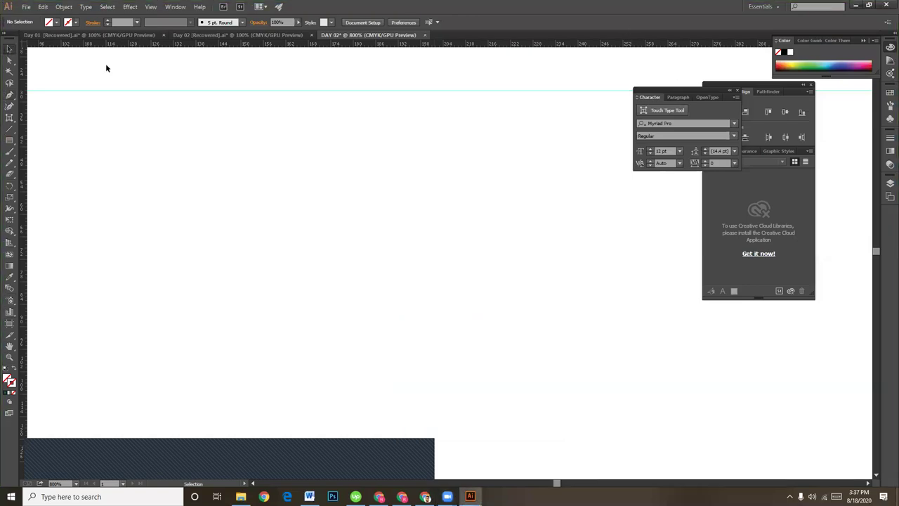
{"action": "key", "text": "ctrl+minus"}
{"action": "key", "text": "ctrl+minus"}
{"action": "key", "text": "ctrl+minus"}
{"action": "key", "text": "ctrl+minus"}
{"action": "key", "text": "ctrl+minus"}
{"action": "key", "text": "ctrl+minus"}
{"action": "key", "text": "ctrl+minus"}
{"action": "key", "text": "ctrl+plus"}
{"action": "key", "text": "ctrl+plus"}
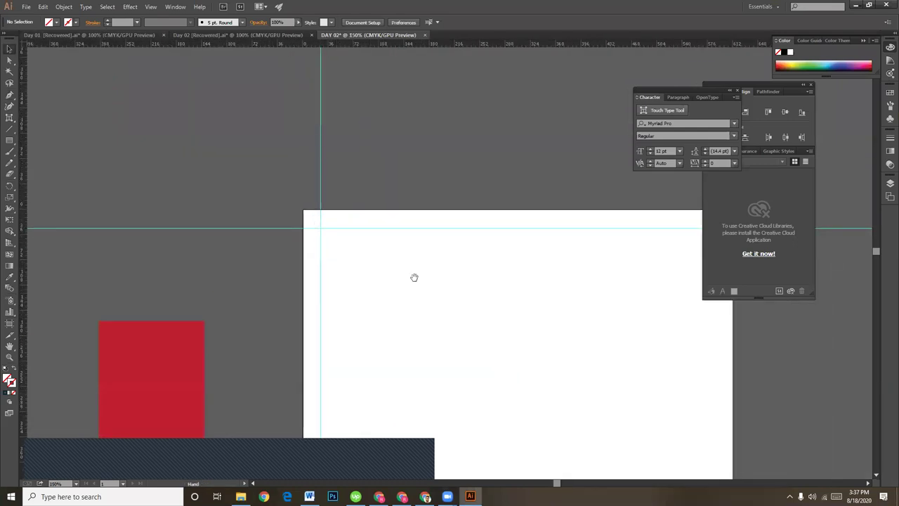
{"action": "left_click_drag", "start_coordinate": [414, 277], "coordinate": [400, 183]}
{"action": "key", "text": "ctrl+minus"}
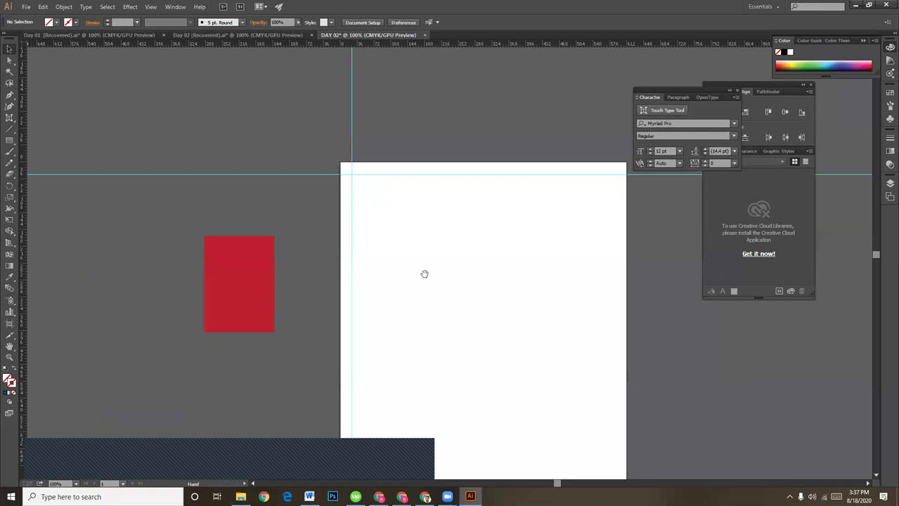
{"action": "left_click", "coordinate": [9, 324]}
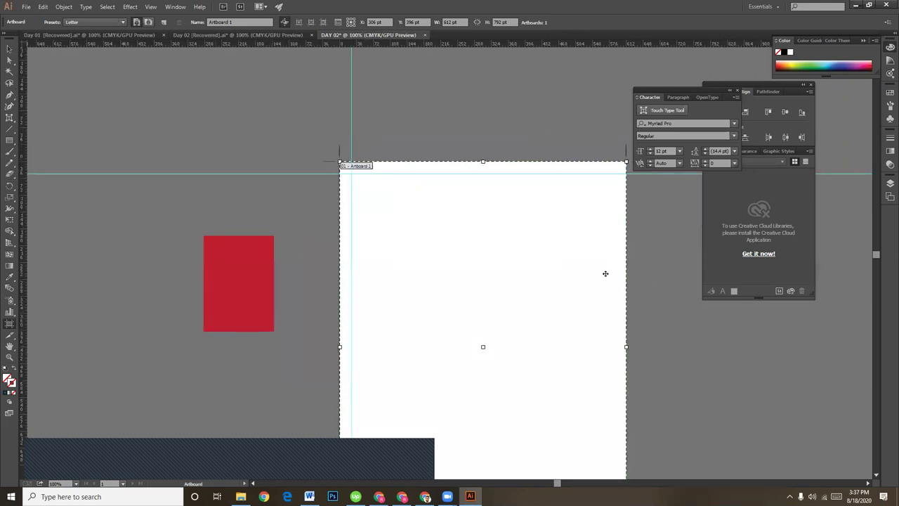
Switch Artboard 1 to landscape orientation, 792 × 612 pt
{"action": "left_click", "coordinate": [149, 23]}
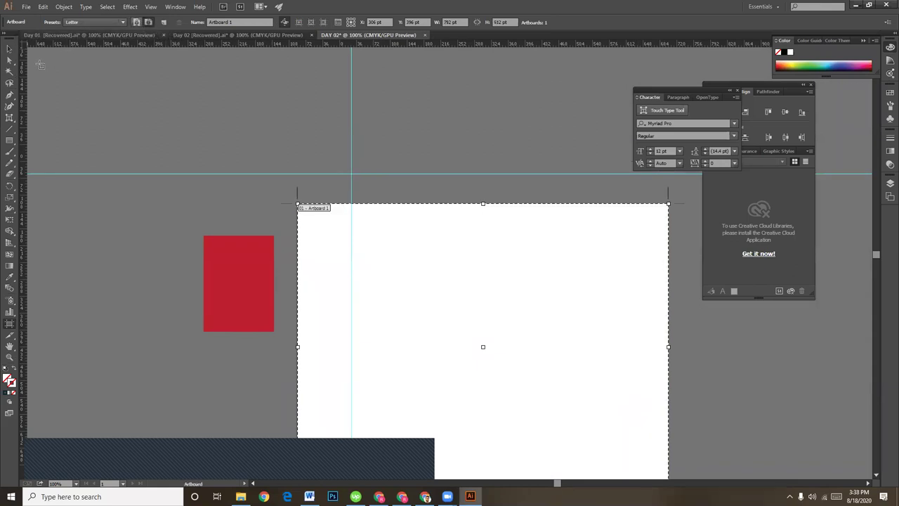
{"action": "left_click", "coordinate": [10, 50]}
{"action": "key", "text": "ctrl+minus"}
{"action": "key", "text": "ctrl+minus"}
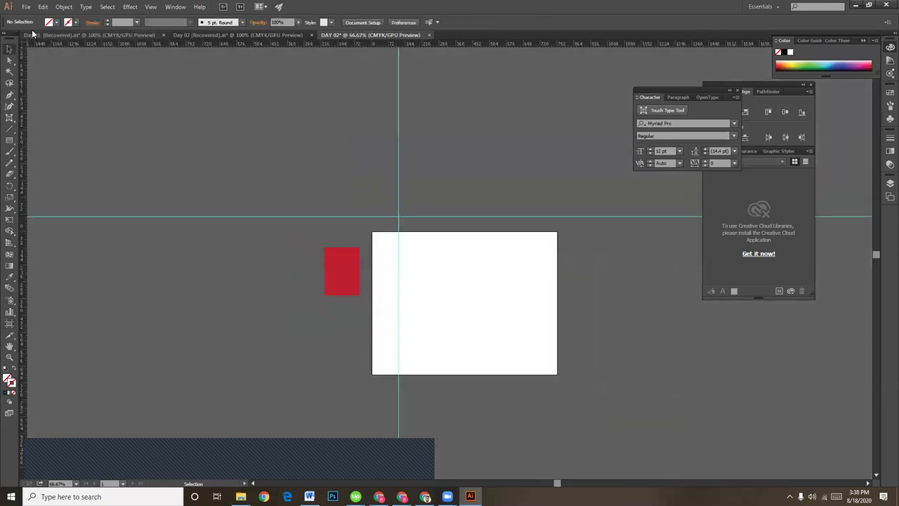
Delete the red rectangle beside the artboard and return to 100% zoom
{"action": "left_click", "coordinate": [336, 269]}
{"action": "key", "text": "Delete"}
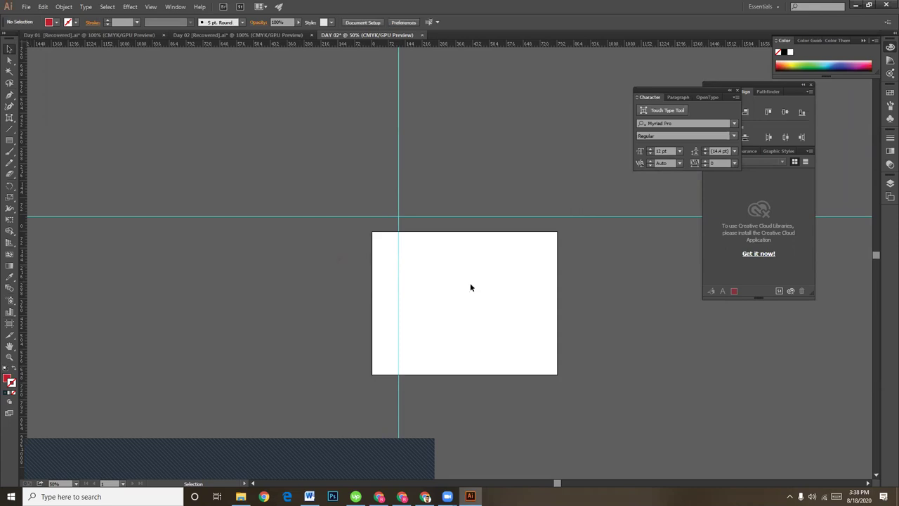
{"action": "left_click", "coordinate": [10, 323]}
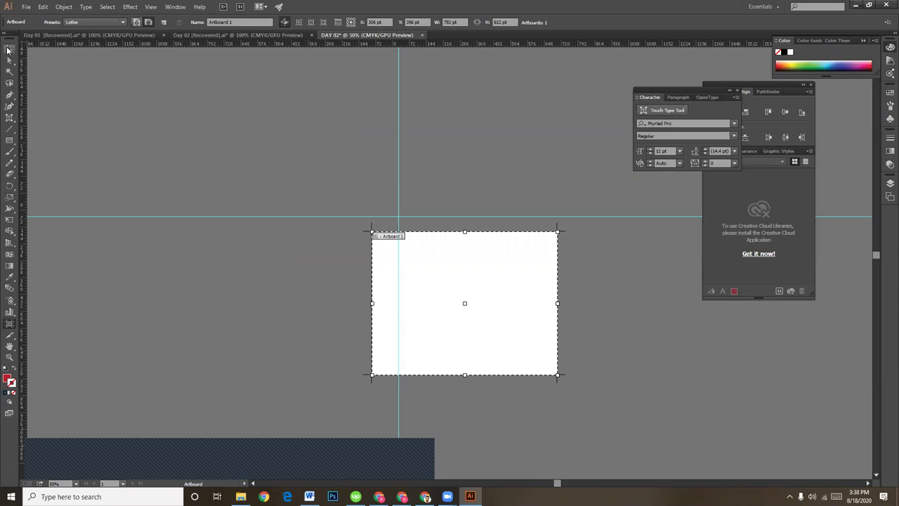
{"action": "left_click", "coordinate": [9, 48]}
{"action": "key", "text": "ctrl+1"}
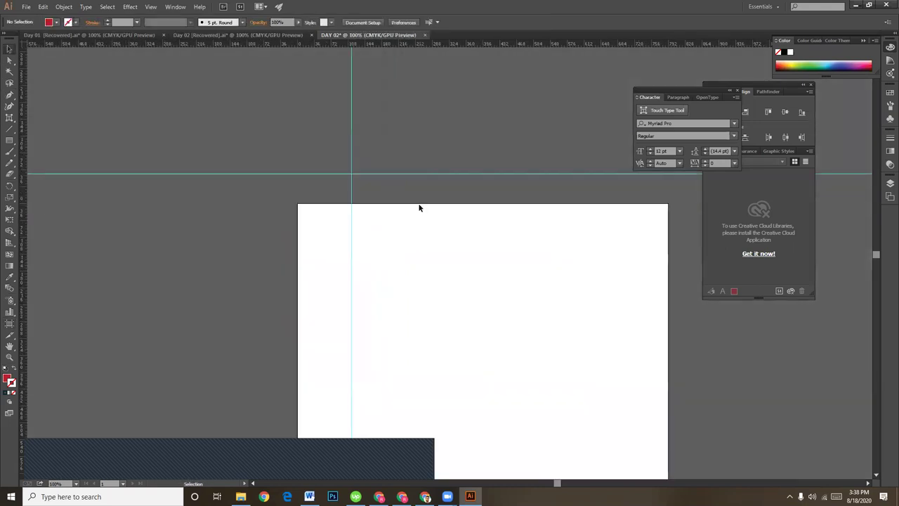
Move the guides to cross just inside the artboard's top-left corner, viewed at 150%
{"action": "left_click_drag", "start_coordinate": [292, 111], "coordinate": [391, 174]}
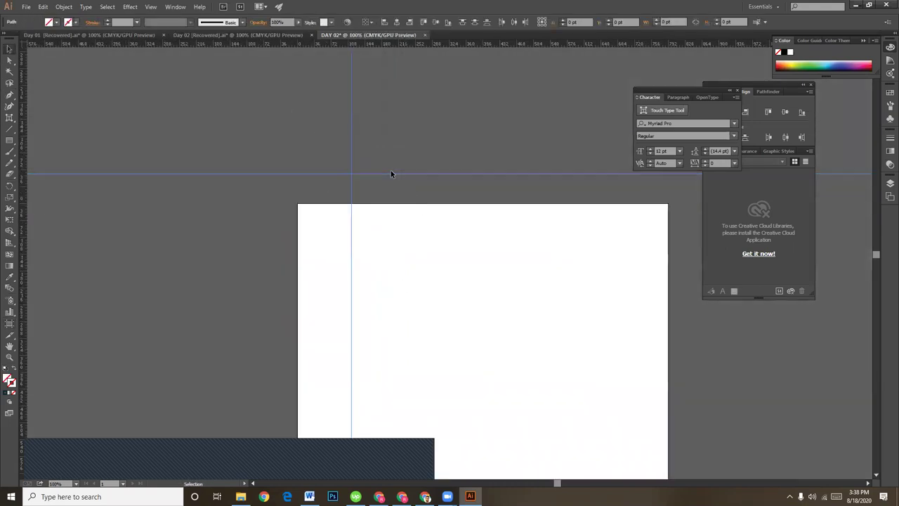
{"action": "left_click", "coordinate": [321, 124]}
{"action": "left_click", "coordinate": [352, 123]}
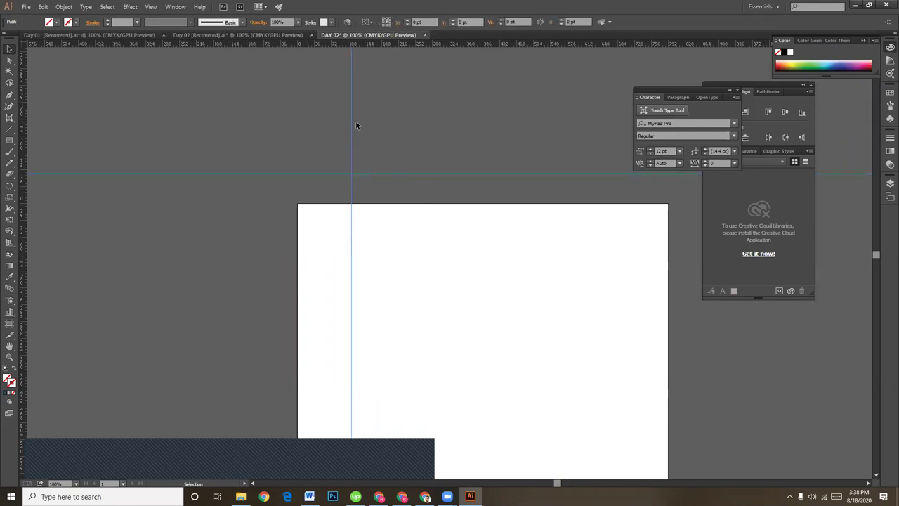
{"action": "left_click", "coordinate": [314, 130]}
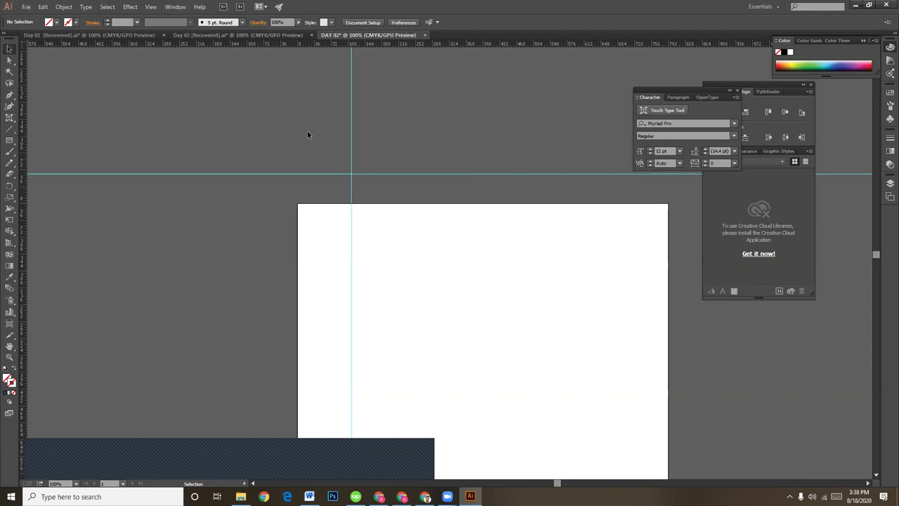
{"action": "left_click", "coordinate": [351, 130]}
{"action": "mouse_move", "coordinate": [353, 124]}
{"action": "left_mouse_down"}
{"action": "mouse_move", "coordinate": [314, 157]}
{"action": "mouse_move", "coordinate": [370, 229]}
{"action": "left_mouse_up"}
{"action": "key", "text": "ctrl+minus"}
{"action": "key", "text": "ctrl+plus"}
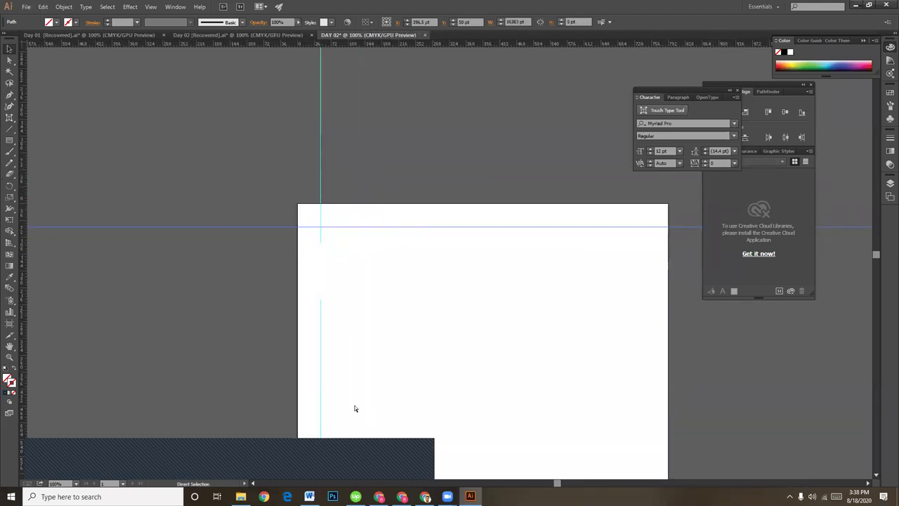
{"action": "key", "text": "ctrl+plus"}
{"action": "left_click_drag", "start_coordinate": [399, 408], "coordinate": [395, 299]}
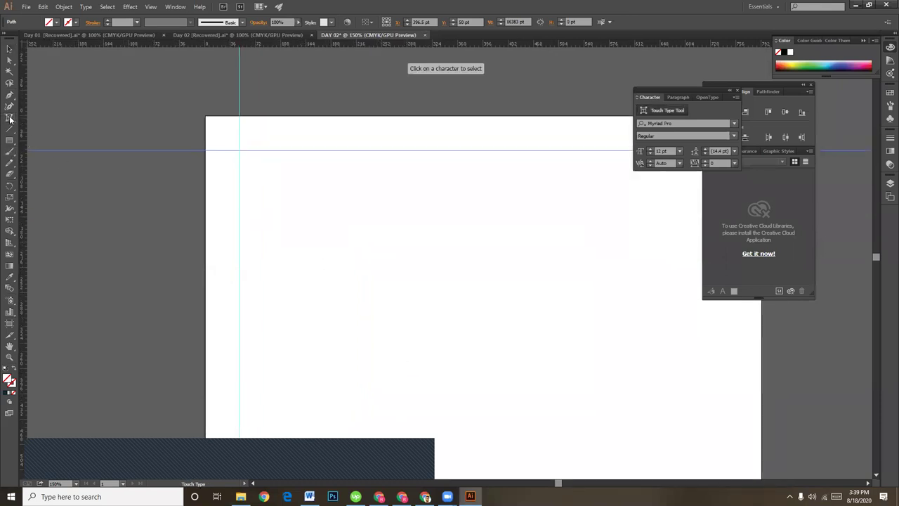
Type the word 'LEDP' near the artboard's top-left corner
{"action": "left_click_drag", "start_coordinate": [10, 118], "coordinate": [43, 120]}
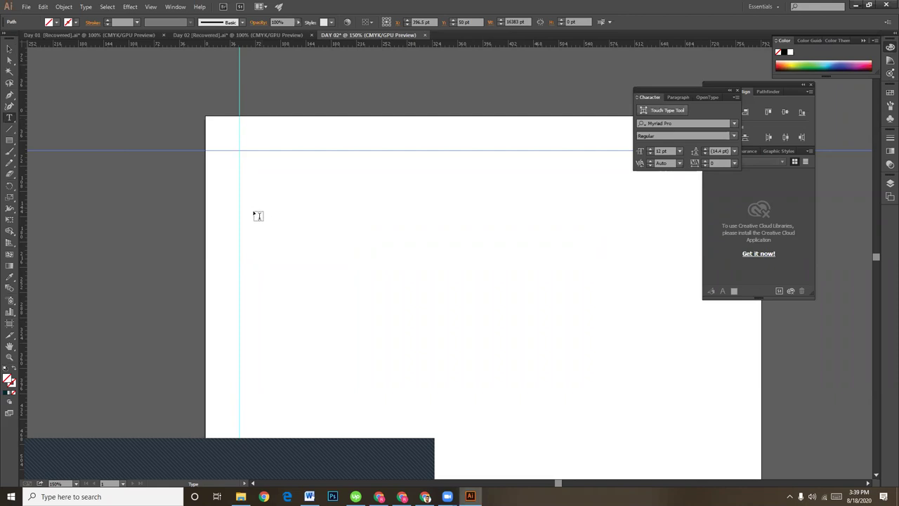
{"action": "left_click", "coordinate": [274, 183]}
{"action": "type", "text": "LEDP"}
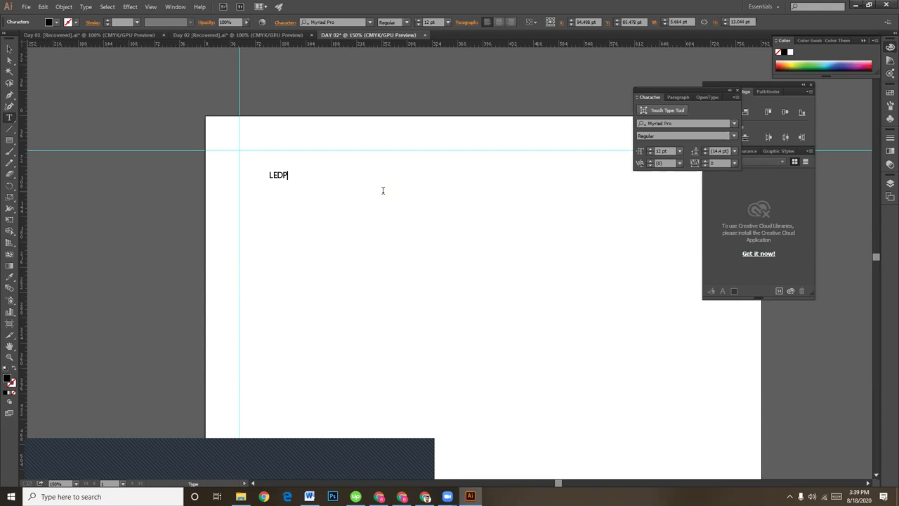
{"action": "key", "text": "Escape"}
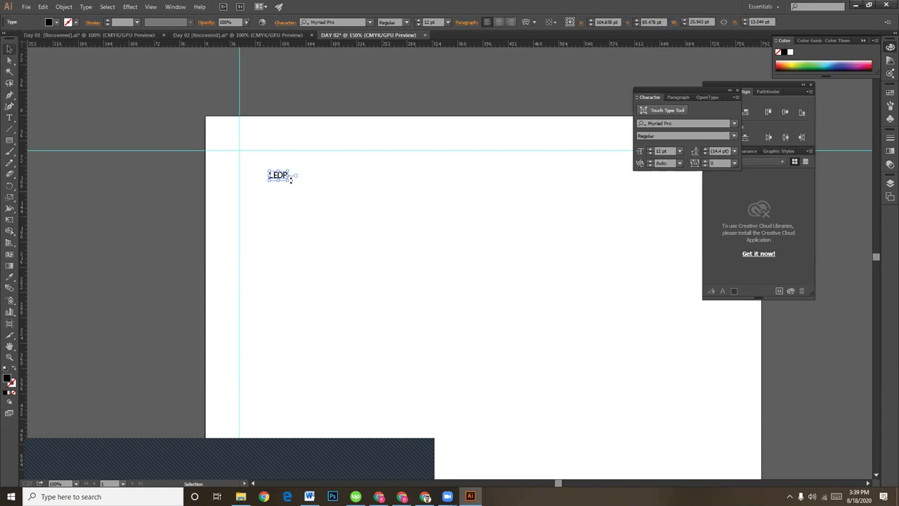
Scale the LEDP text up to about 195 pt and move it against the guides
{"action": "left_click_drag", "start_coordinate": [288, 181], "coordinate": [571, 290]}
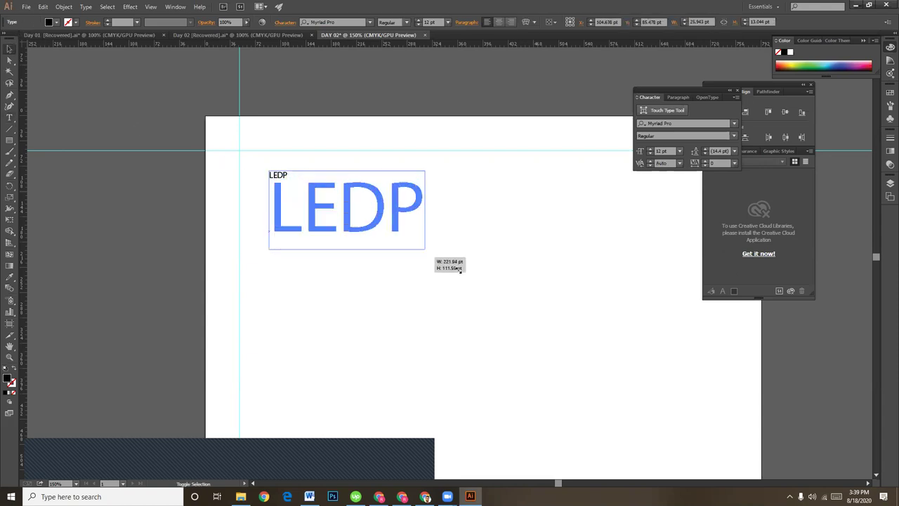
{"action": "left_click", "coordinate": [603, 337]}
{"action": "left_click_drag", "start_coordinate": [363, 288], "coordinate": [344, 265]}
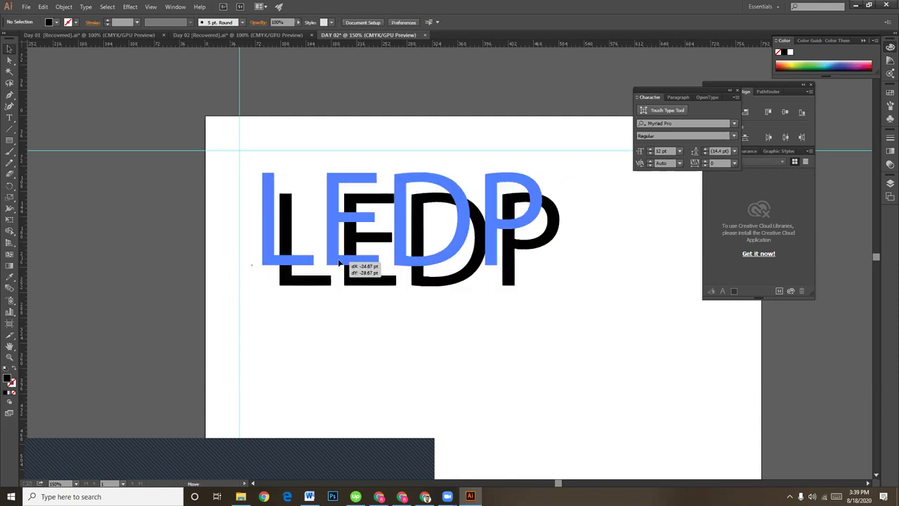
{"action": "left_click", "coordinate": [548, 367]}
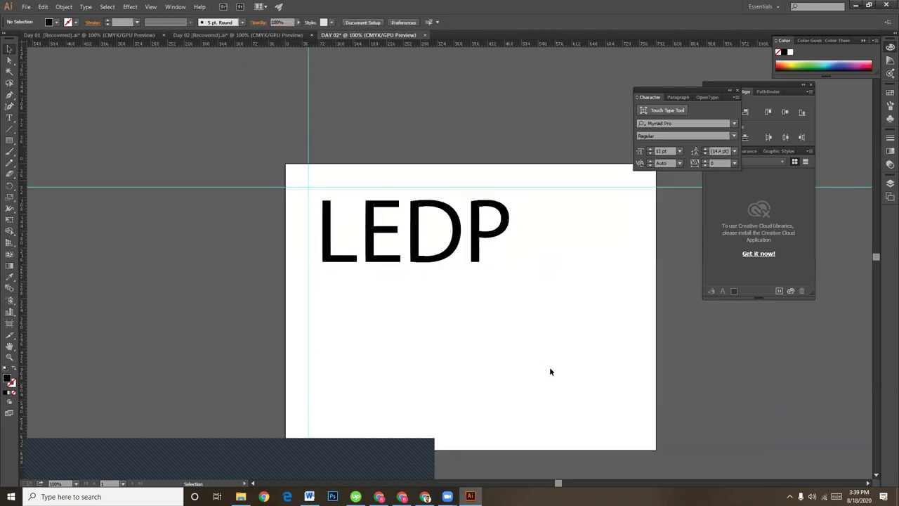
{"action": "key", "text": "v"}
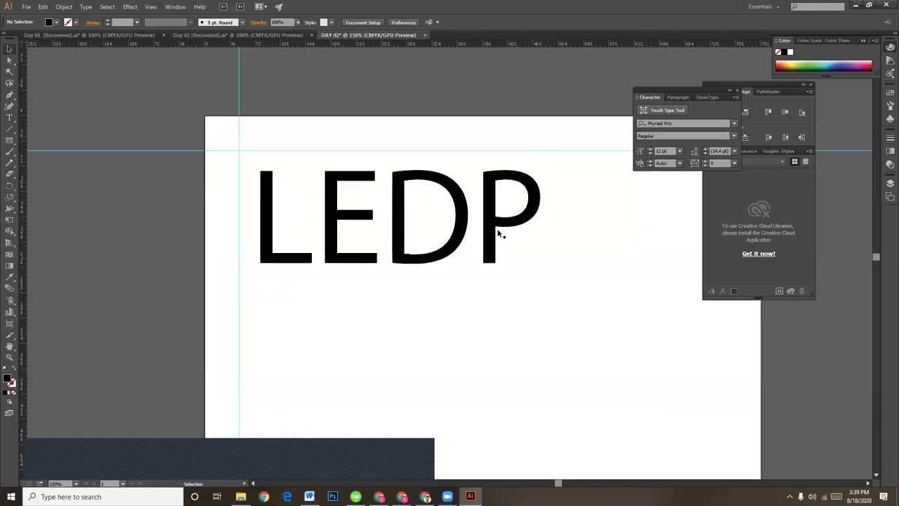
{"action": "left_click", "coordinate": [467, 241]}
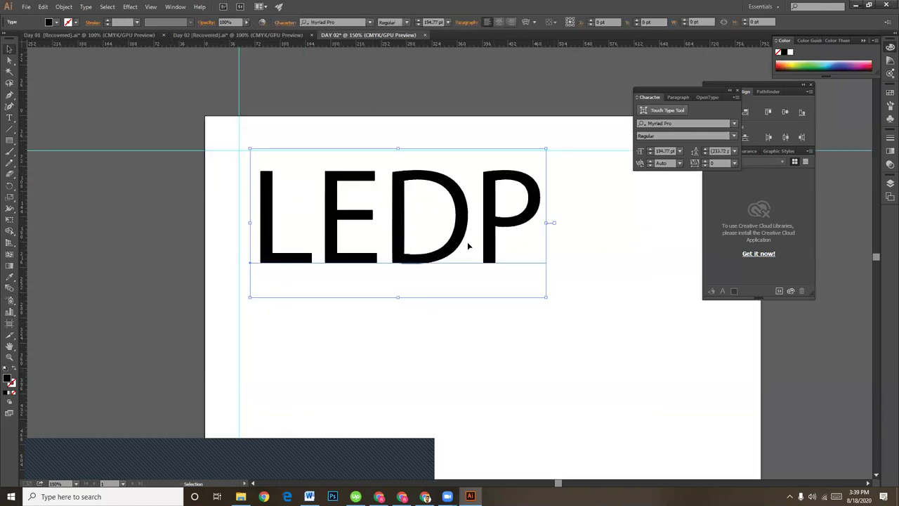
Change the LEDP font, trying Nexa Light before settling on Raleway Bold
{"action": "left_click", "coordinate": [373, 23]}
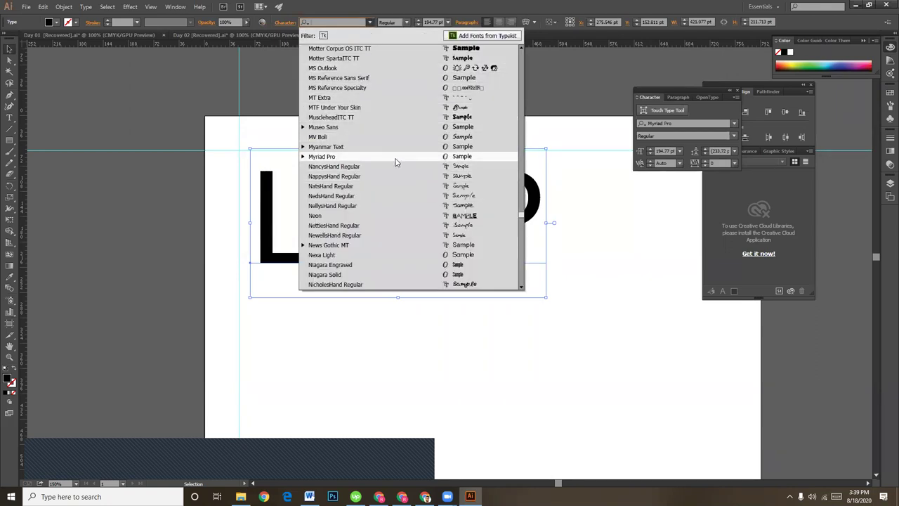
{"action": "left_click", "coordinate": [351, 256]}
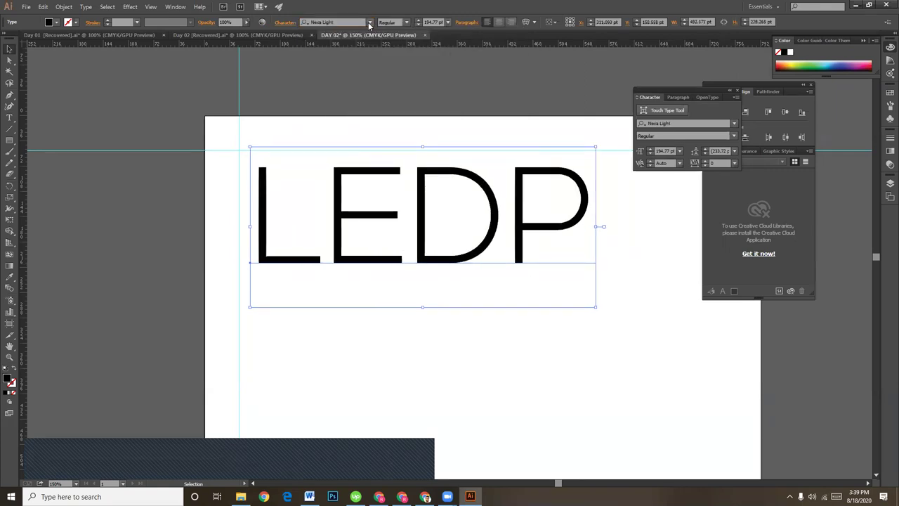
{"action": "left_click", "coordinate": [370, 23]}
{"action": "scroll", "coordinate": [372, 176], "scroll_direction": "down", "scroll_amount": 4}
{"action": "scroll", "coordinate": [372, 179], "scroll_direction": "down", "scroll_amount": 5}
{"action": "scroll", "coordinate": [375, 181], "scroll_direction": "down", "scroll_amount": 5}
{"action": "scroll", "coordinate": [375, 182], "scroll_direction": "down", "scroll_amount": 4}
{"action": "scroll", "coordinate": [378, 179], "scroll_direction": "down", "scroll_amount": 4}
{"action": "scroll", "coordinate": [377, 179], "scroll_direction": "down", "scroll_amount": 3}
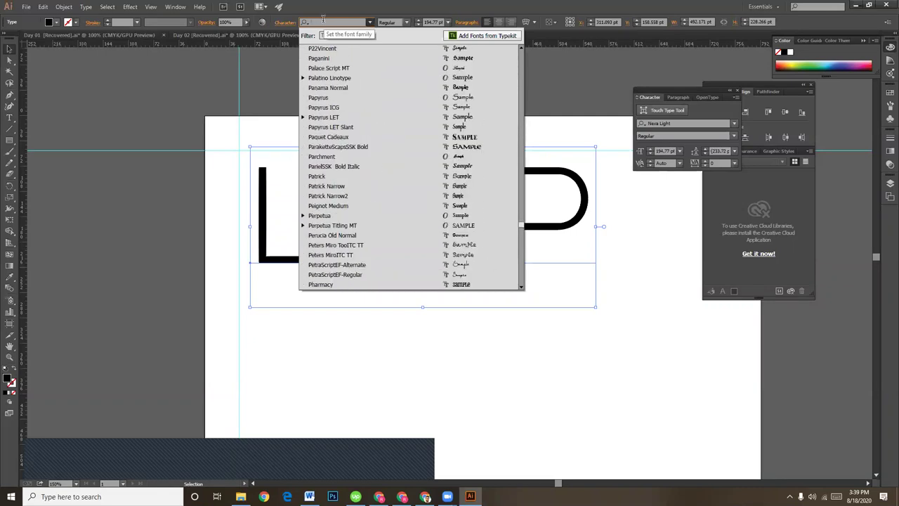
{"action": "type", "text": "ral"}
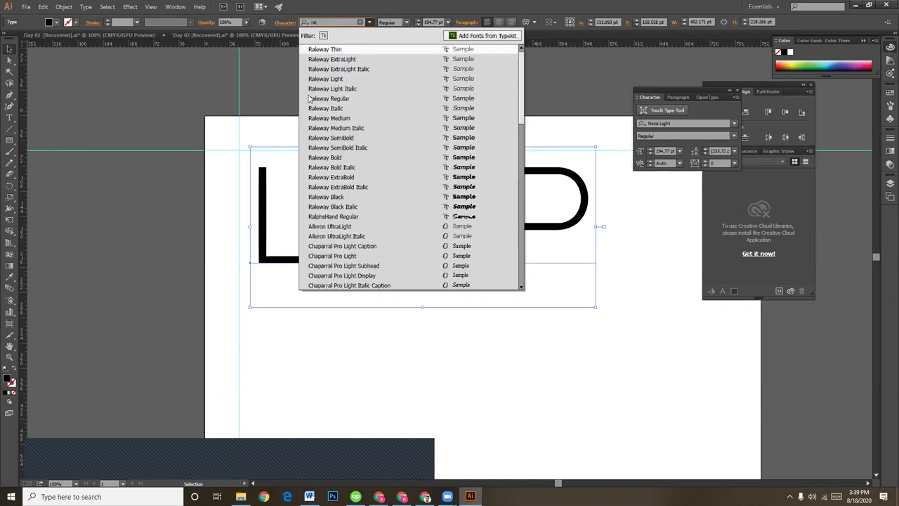
{"action": "left_click", "coordinate": [340, 158]}
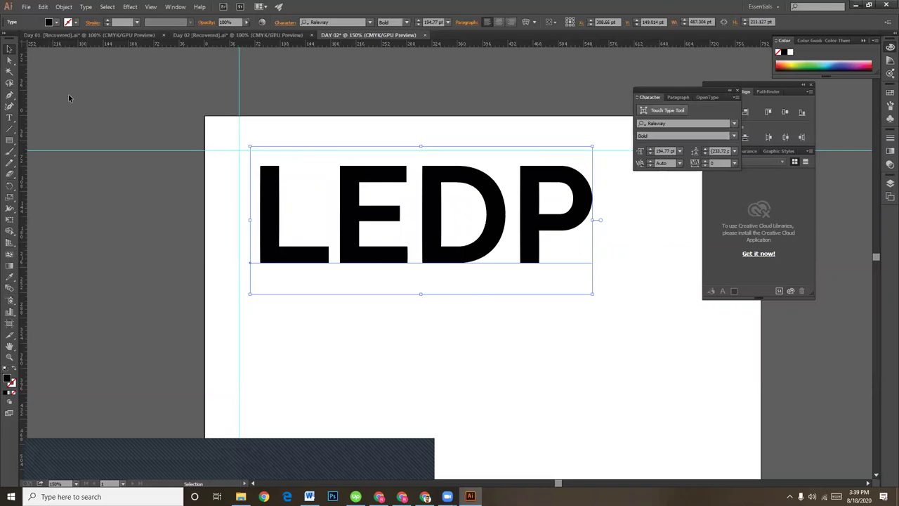
Switch the Raleway weight to SemiBold and check the thinner letters
{"action": "left_click", "coordinate": [407, 23]}
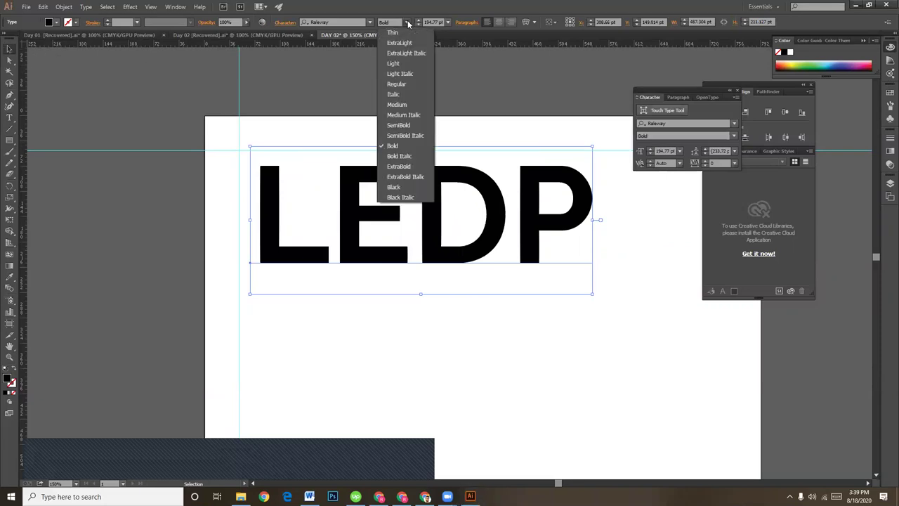
{"action": "left_click", "coordinate": [406, 126]}
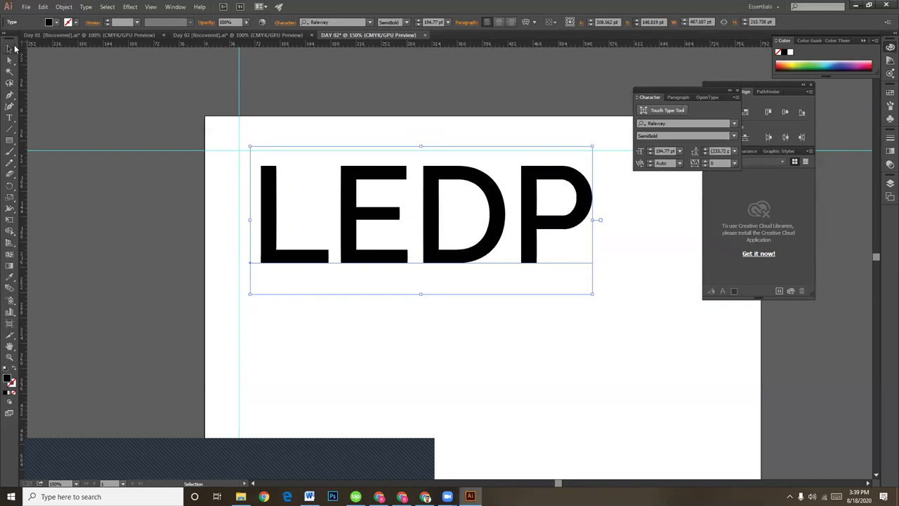
{"action": "left_click", "coordinate": [442, 329]}
{"action": "key", "text": "ctrl+minus"}
{"action": "key", "text": "ctrl+equal"}
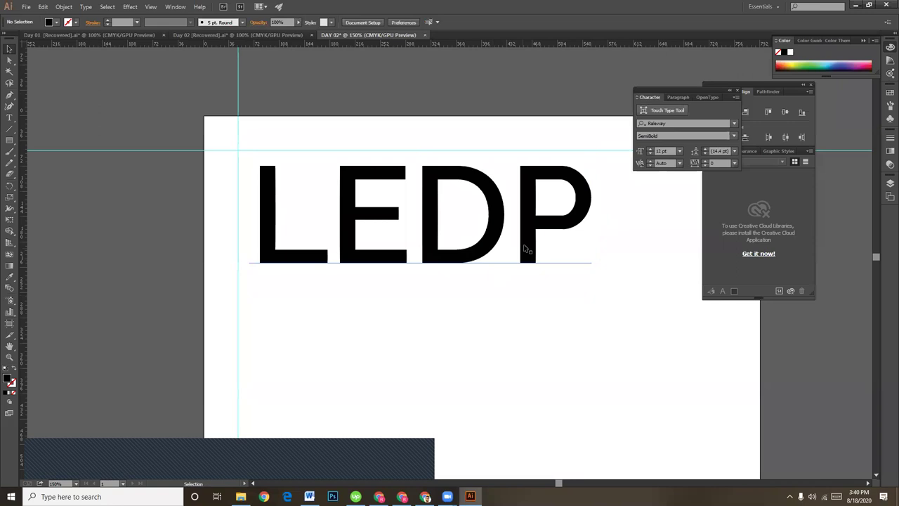
Nudge the LEDP text slightly right and move the Character panel aside
{"action": "left_click", "coordinate": [524, 250]}
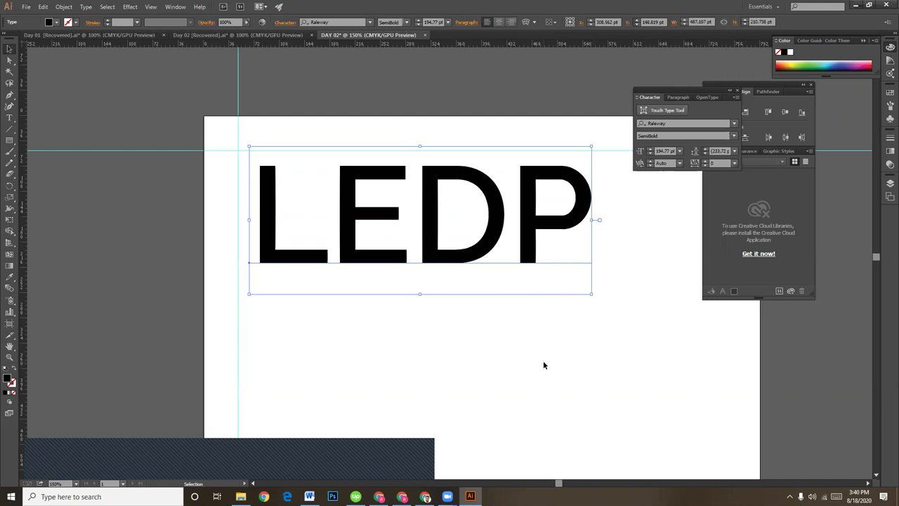
{"action": "left_click", "coordinate": [611, 314]}
{"action": "left_click", "coordinate": [275, 190]}
{"action": "left_click", "coordinate": [599, 269]}
{"action": "left_click", "coordinate": [303, 200]}
{"action": "left_click", "coordinate": [468, 316]}
{"action": "mouse_move", "coordinate": [425, 246]}
{"action": "left_mouse_down"}
{"action": "mouse_move", "coordinate": [451, 248]}
{"action": "mouse_move", "coordinate": [424, 251]}
{"action": "left_mouse_up"}
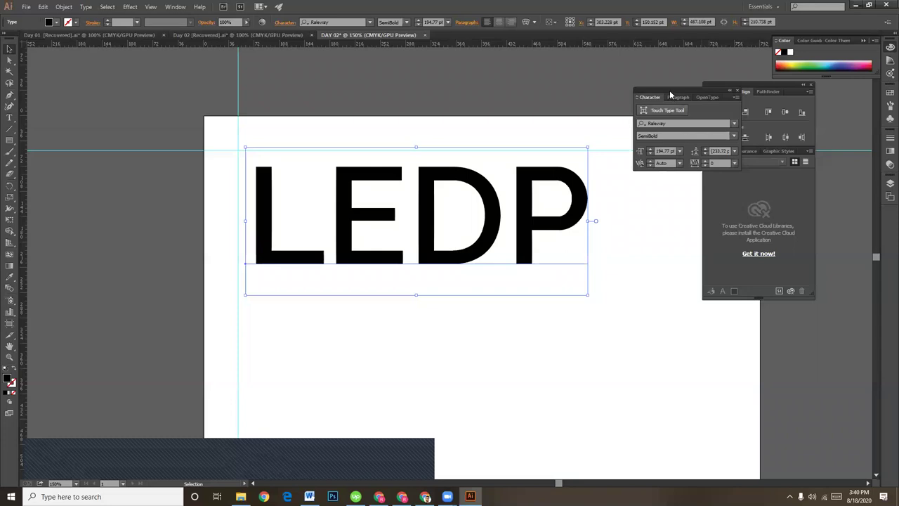
{"action": "left_click_drag", "start_coordinate": [670, 93], "coordinate": [637, 108]}
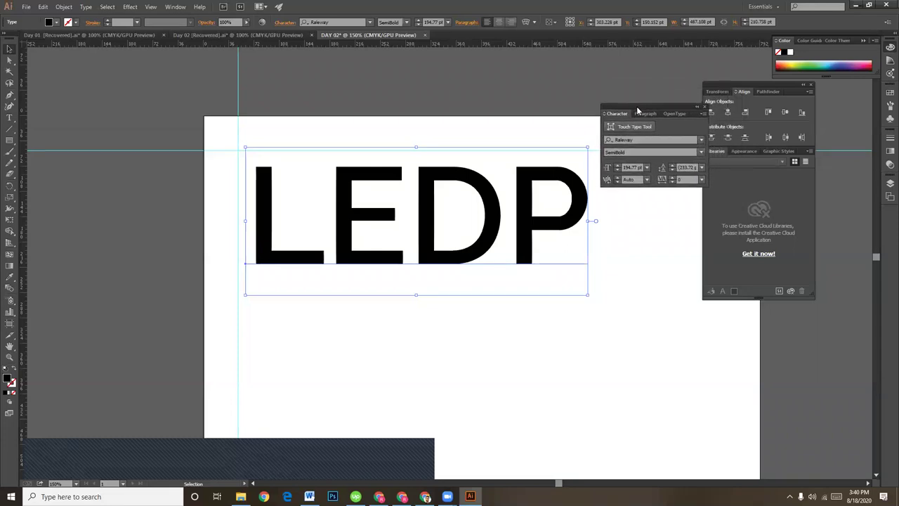
Raise the LEDP letter tracking step by step toward 108
{"action": "left_click", "coordinate": [672, 177]}
{"action": "left_click", "coordinate": [672, 177]}
{"action": "left_click", "coordinate": [672, 177]}
{"action": "left_click", "coordinate": [672, 177]}
{"action": "left_click", "coordinate": [673, 178]}
{"action": "left_click", "coordinate": [673, 178]}
{"action": "left_click", "coordinate": [673, 178]}
{"action": "left_click", "coordinate": [673, 178]}
{"action": "left_click", "coordinate": [673, 178]}
{"action": "left_click", "coordinate": [673, 178]}
{"action": "left_click", "coordinate": [673, 179]}
{"action": "left_click", "coordinate": [673, 178]}
{"action": "left_click", "coordinate": [673, 178]}
{"action": "left_click", "coordinate": [673, 178]}
{"action": "left_click", "coordinate": [673, 179]}
{"action": "left_click", "coordinate": [673, 178]}
Keep increasing the LEDP tracking until it reaches 131
{"action": "key", "text": "a"}
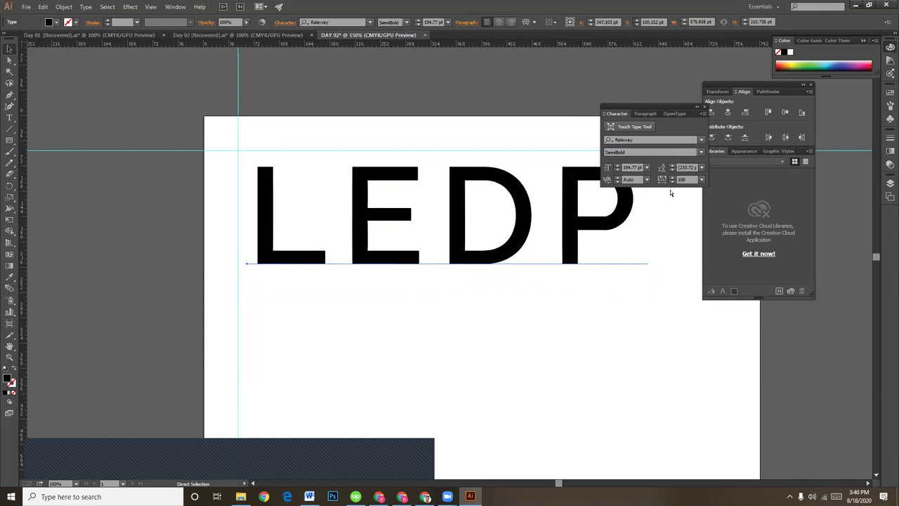
{"action": "key", "text": "v"}
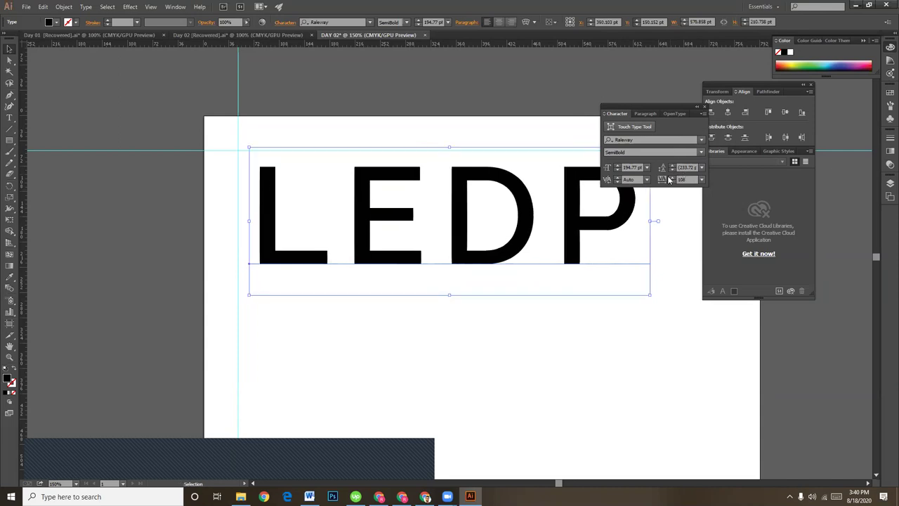
{"action": "left_click", "coordinate": [673, 177]}
{"action": "left_click", "coordinate": [673, 178]}
{"action": "left_click", "coordinate": [672, 178]}
{"action": "left_click", "coordinate": [673, 177]}
{"action": "left_click", "coordinate": [673, 177]}
{"action": "left_click", "coordinate": [673, 178]}
{"action": "left_click", "coordinate": [673, 178]}
{"action": "left_click", "coordinate": [673, 177]}
{"action": "left_click", "coordinate": [673, 178]}
{"action": "left_click", "coordinate": [610, 339]}
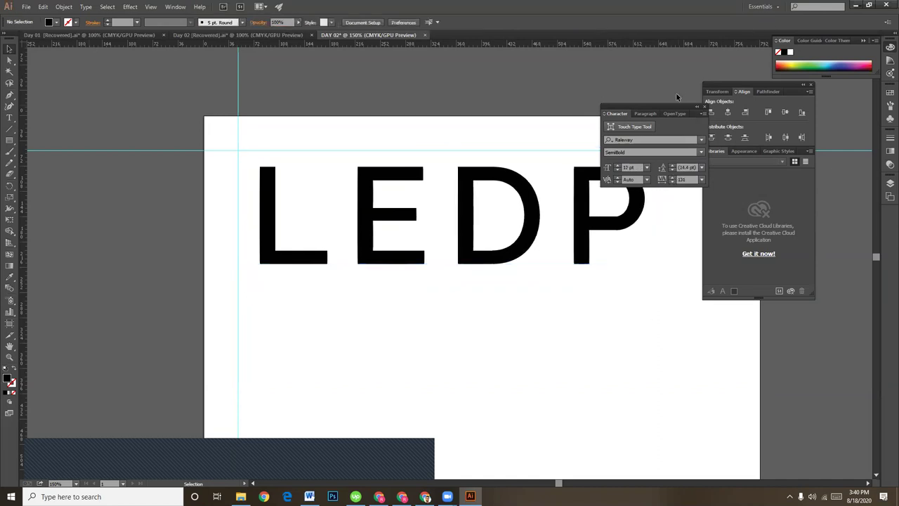
Reselect the widened LEDP text and zoom out to view the whole page
{"action": "left_click_drag", "start_coordinate": [672, 107], "coordinate": [763, 92]}
{"action": "left_click", "coordinate": [609, 225]}
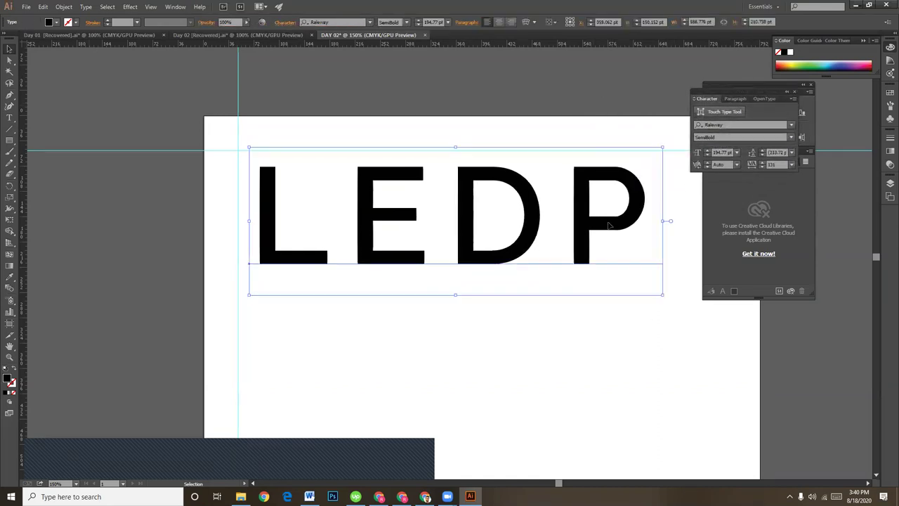
{"action": "left_click", "coordinate": [509, 342]}
{"action": "left_click", "coordinate": [541, 272]}
{"action": "left_click", "coordinate": [506, 309]}
{"action": "left_click", "coordinate": [484, 266]}
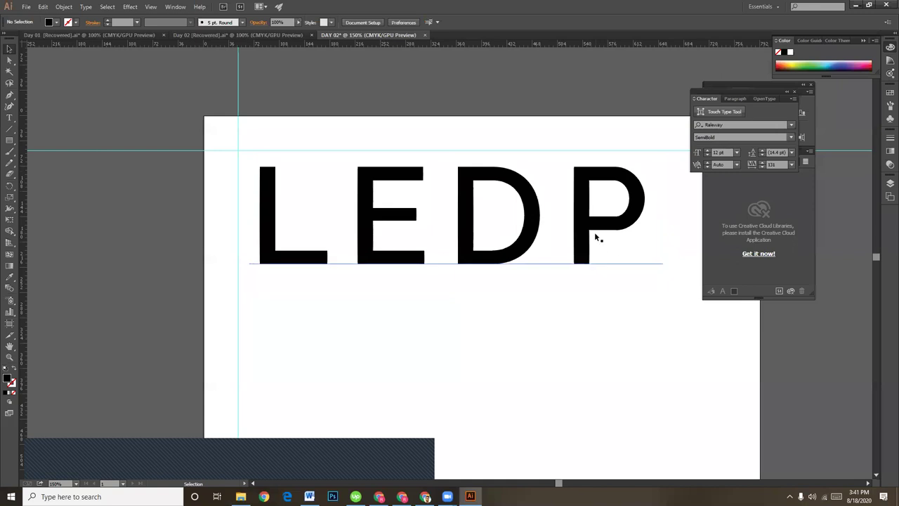
{"action": "key", "text": "a"}
{"action": "key", "text": "ctrl+minus"}
{"action": "key", "text": "ctrl+plus"}
{"action": "key", "text": "v"}
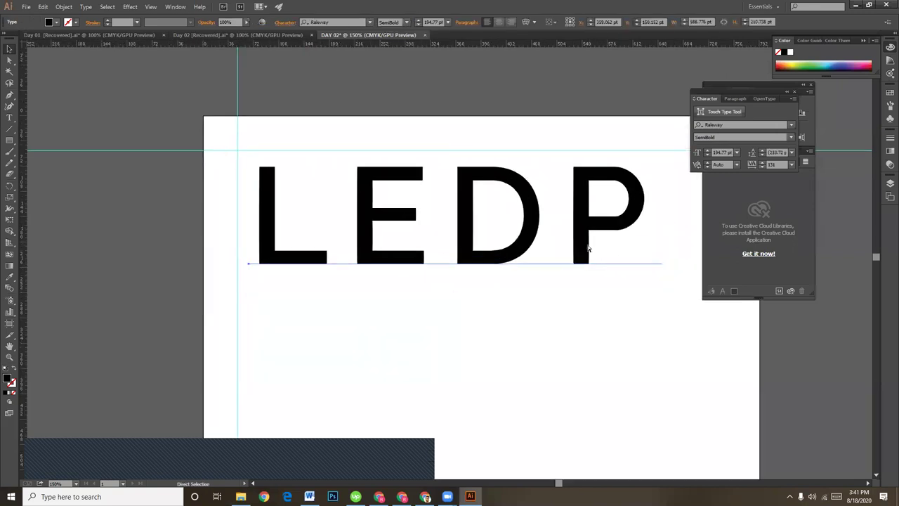
{"action": "key", "text": "ctrl+minus"}
{"action": "left_click", "coordinate": [478, 325]}
Convert the LEDP text to outlines with Type > Create Outlines and select the group
{"action": "left_click", "coordinate": [463, 263]}
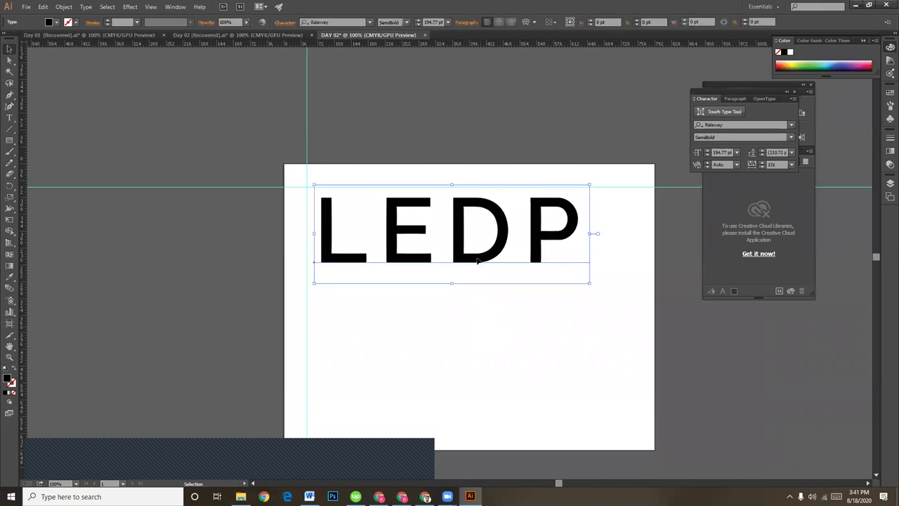
{"action": "left_click", "coordinate": [84, 7]}
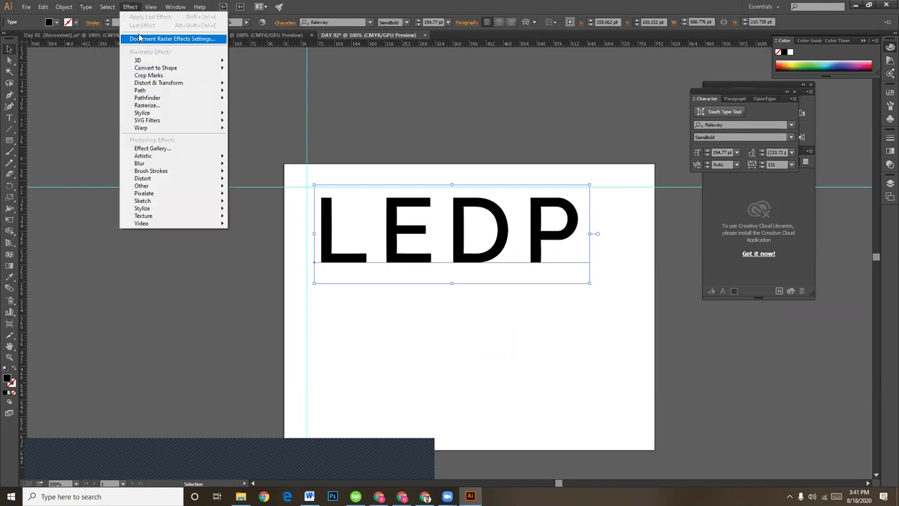
{"action": "mouse_move", "coordinate": [86, 7]}
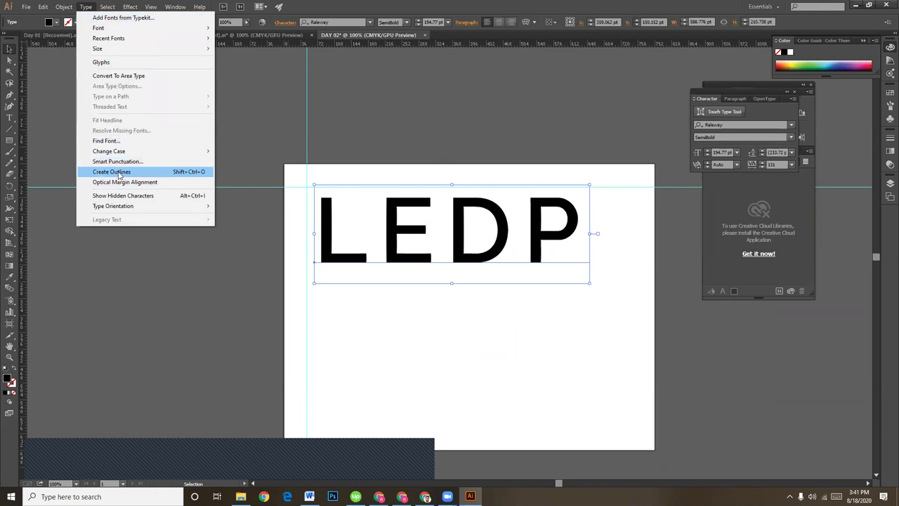
{"action": "left_click", "coordinate": [119, 172]}
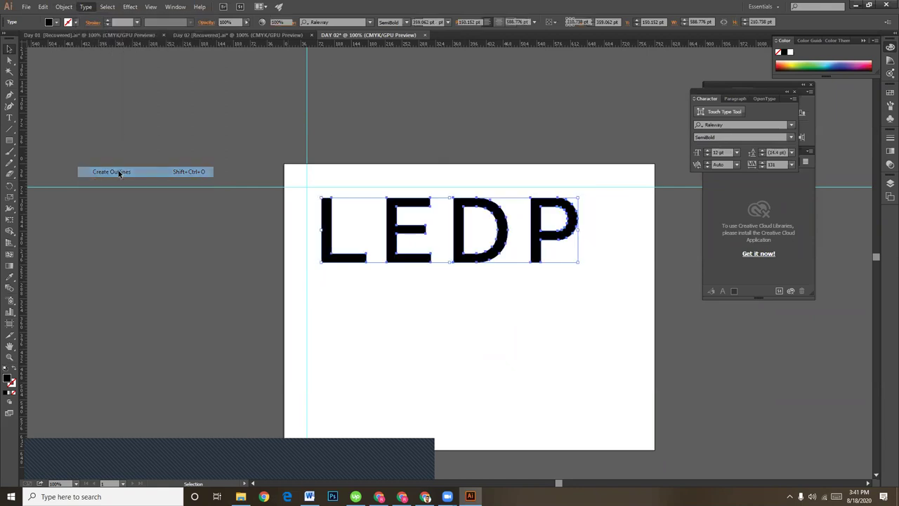
{"action": "left_click", "coordinate": [510, 318]}
{"action": "left_click_drag", "start_coordinate": [576, 295], "coordinate": [314, 212]}
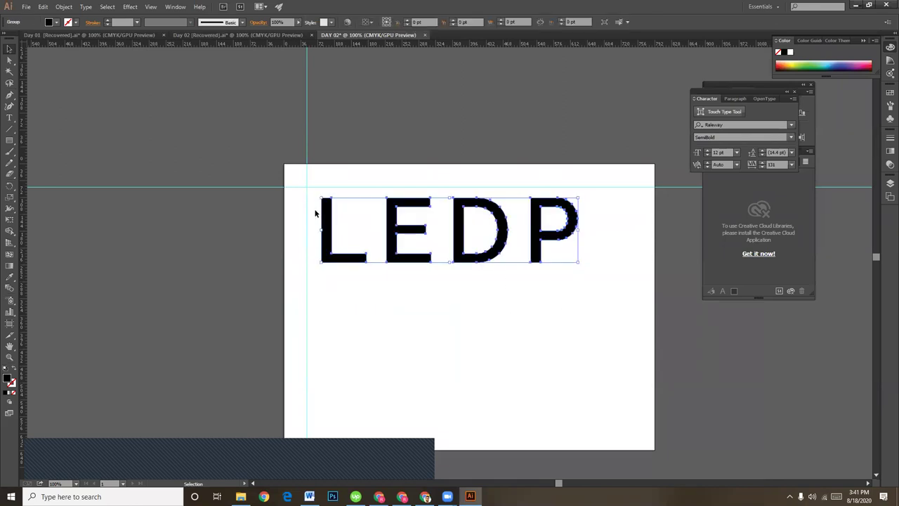
{"action": "left_click", "coordinate": [437, 318]}
{"action": "left_click_drag", "start_coordinate": [567, 297], "coordinate": [369, 250]}
{"action": "left_click", "coordinate": [521, 281]}
{"action": "left_click", "coordinate": [542, 247]}
Zoom in and scroll across the outlined letters to inspect their anchor points
{"action": "key", "text": "ctrl+equal"}
{"action": "key", "text": "ctrl+equal"}
{"action": "key", "text": "ctrl+equal"}
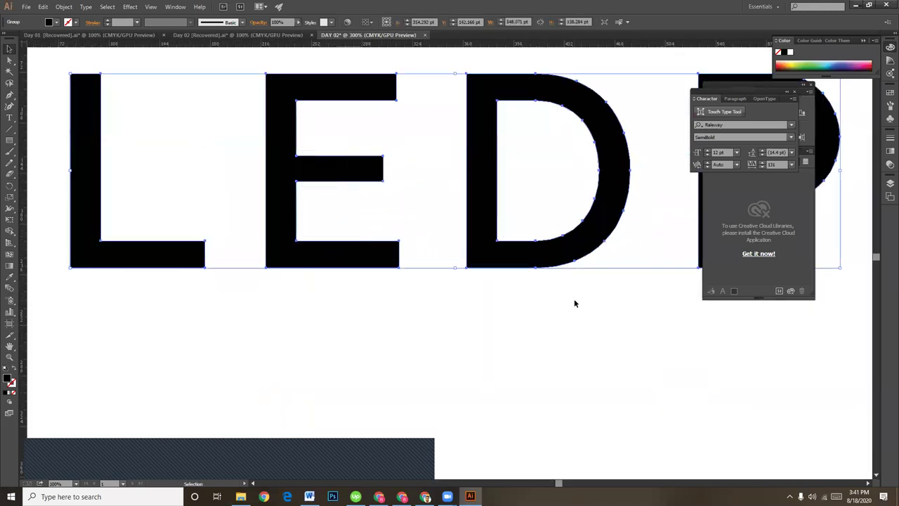
{"action": "scroll", "coordinate": [449, 330], "scroll_direction": "up", "scroll_amount": 3}
{"action": "scroll", "coordinate": [422, 309], "scroll_direction": "left", "scroll_amount": 5}
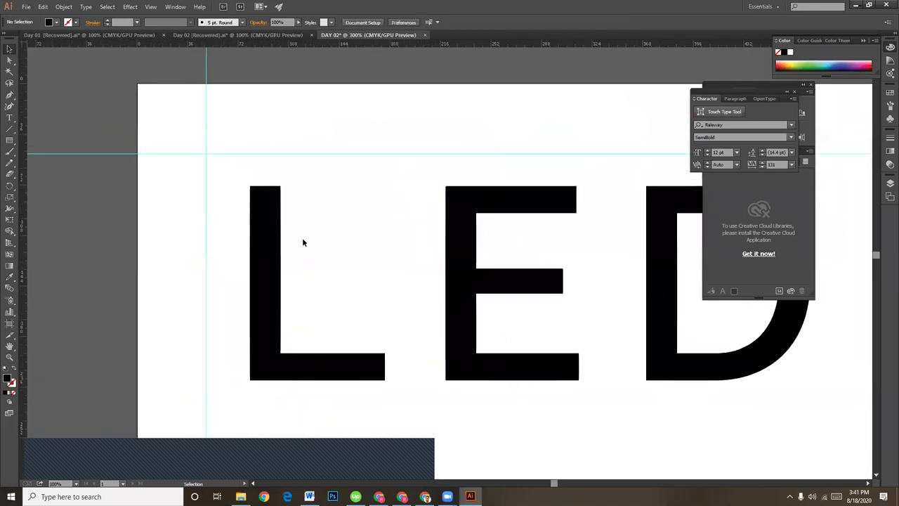
{"action": "scroll", "coordinate": [367, 265], "scroll_direction": "down", "scroll_amount": 2}
{"action": "scroll", "coordinate": [367, 264], "scroll_direction": "right", "scroll_amount": 4}
{"action": "scroll", "coordinate": [415, 257], "scroll_direction": "right", "scroll_amount": 5}
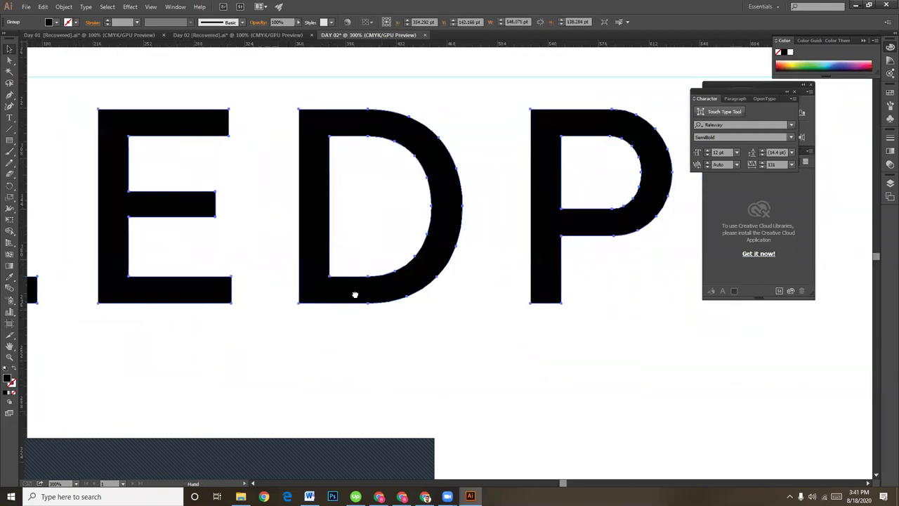
{"action": "scroll", "coordinate": [355, 295], "scroll_direction": "right", "scroll_amount": 2}
{"action": "key", "text": "ctrl+minus"}
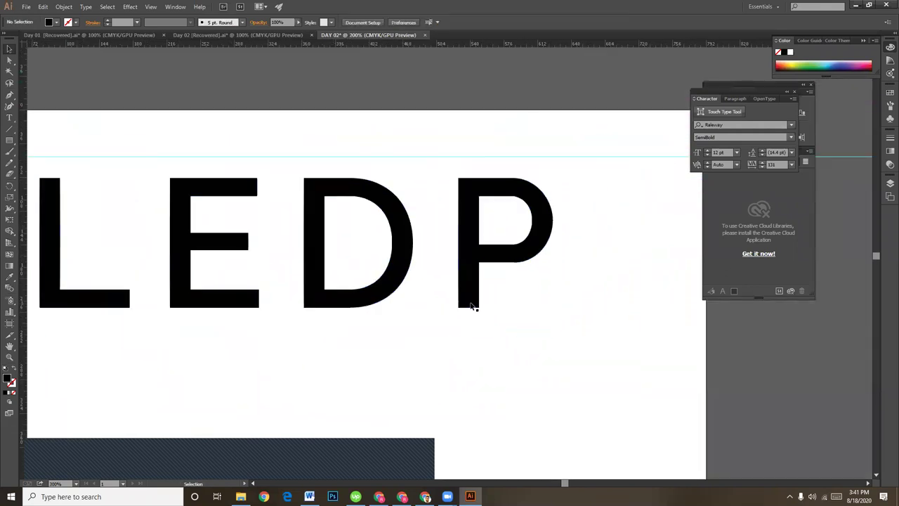
{"action": "left_click", "coordinate": [528, 163]}
{"action": "left_click", "coordinate": [500, 181]}
{"action": "right_click", "coordinate": [500, 183]}
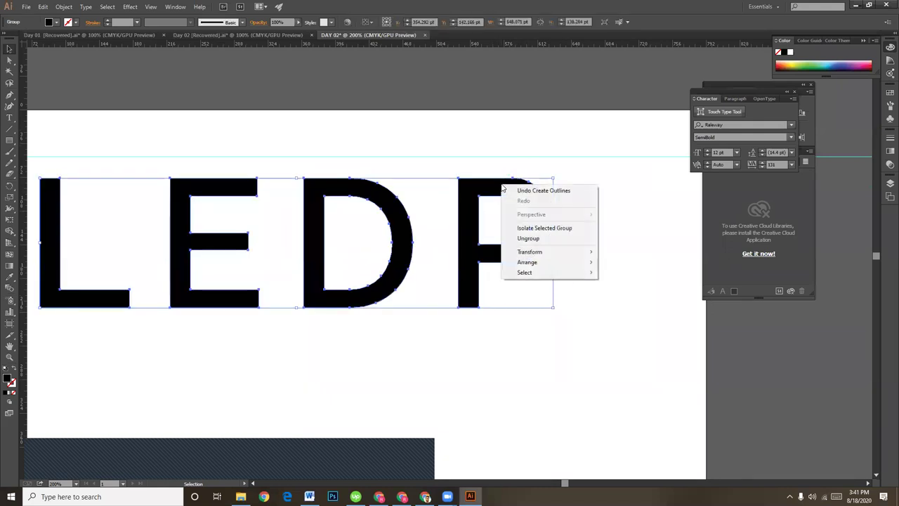
{"action": "left_click", "coordinate": [542, 238]}
{"action": "left_click", "coordinate": [545, 246]}
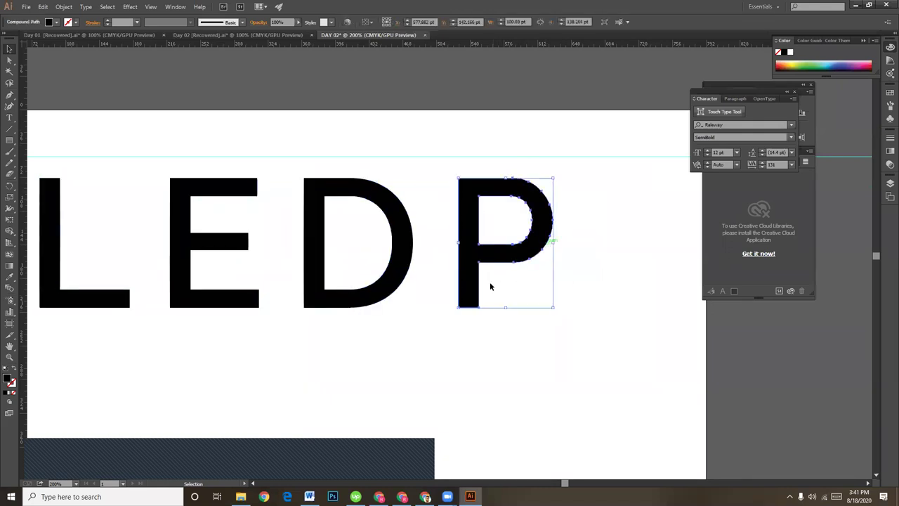
{"action": "left_click", "coordinate": [440, 203]}
{"action": "left_click", "coordinate": [467, 188]}
{"action": "left_click", "coordinate": [503, 334]}
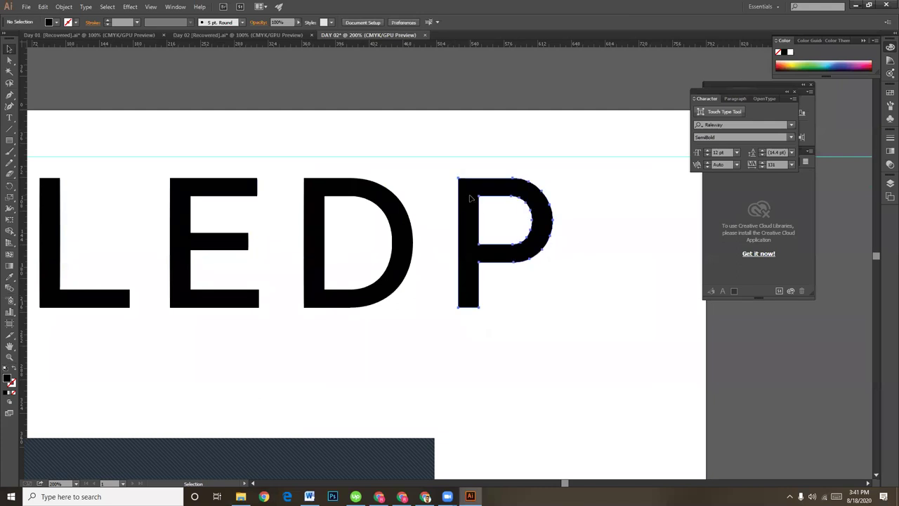
{"action": "left_click", "coordinate": [466, 197]}
{"action": "left_click", "coordinate": [9, 61]}
{"action": "left_click", "coordinate": [464, 301]}
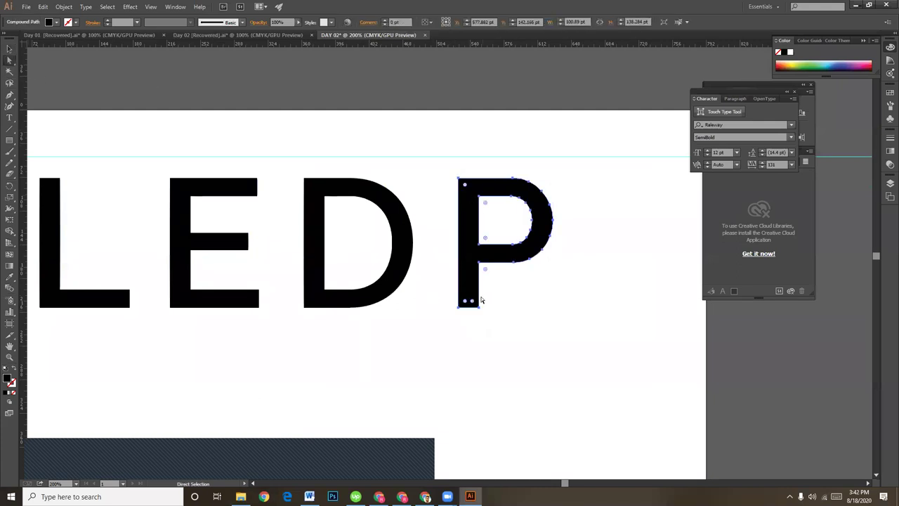
{"action": "left_click_drag", "start_coordinate": [472, 301], "coordinate": [466, 281]}
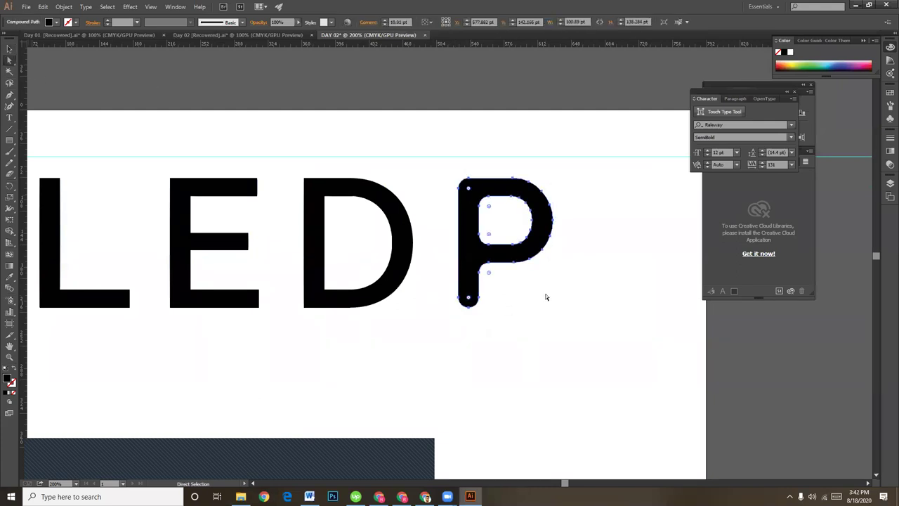
{"action": "left_click", "coordinate": [10, 49]}
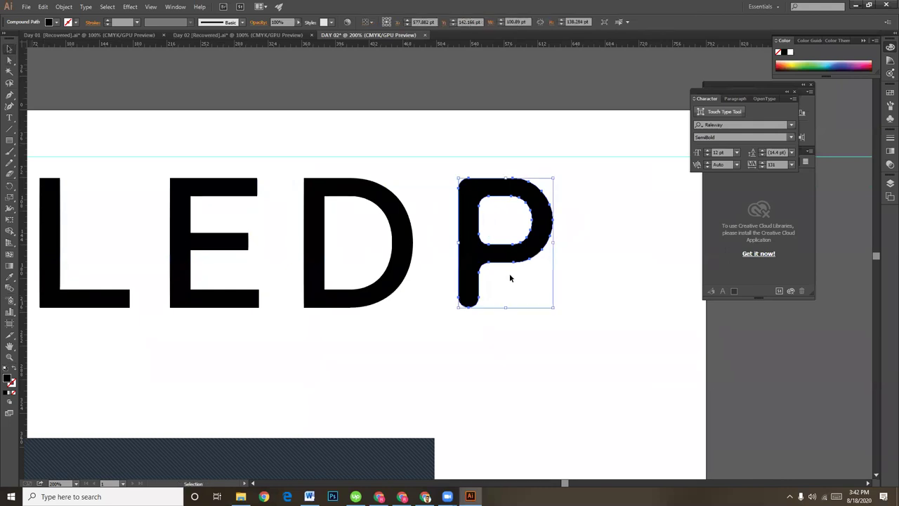
{"action": "left_click", "coordinate": [508, 279]}
{"action": "key", "text": "ctrl+a"}
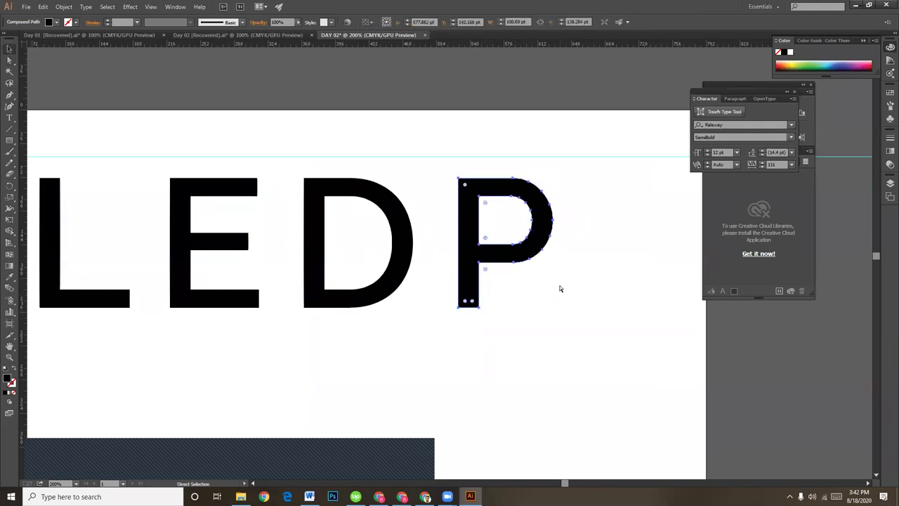
{"action": "key", "text": "ctrl+g"}
{"action": "left_click", "coordinate": [545, 307]}
Select the outlined LEDP group at 150% zoom and open the menus to reach Object > Path > Offset Path
{"action": "key", "text": "ctrl+minus"}
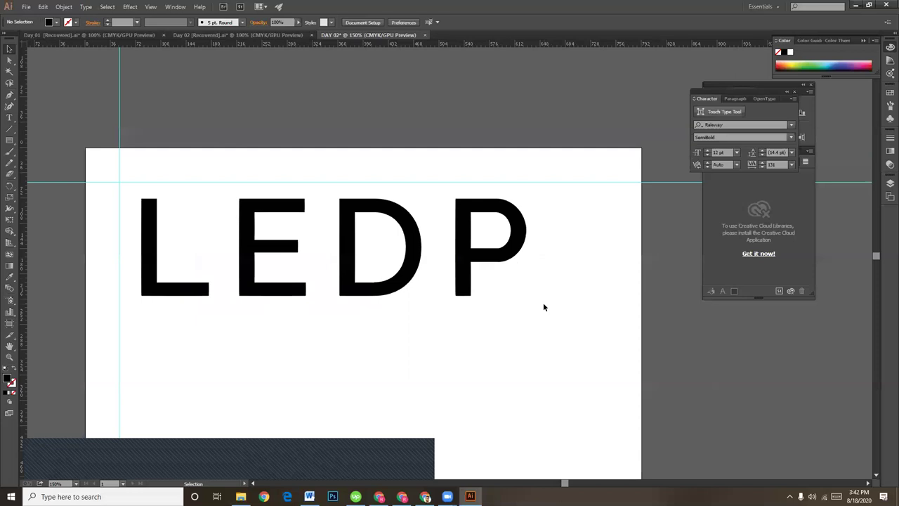
{"action": "left_click", "coordinate": [258, 291]}
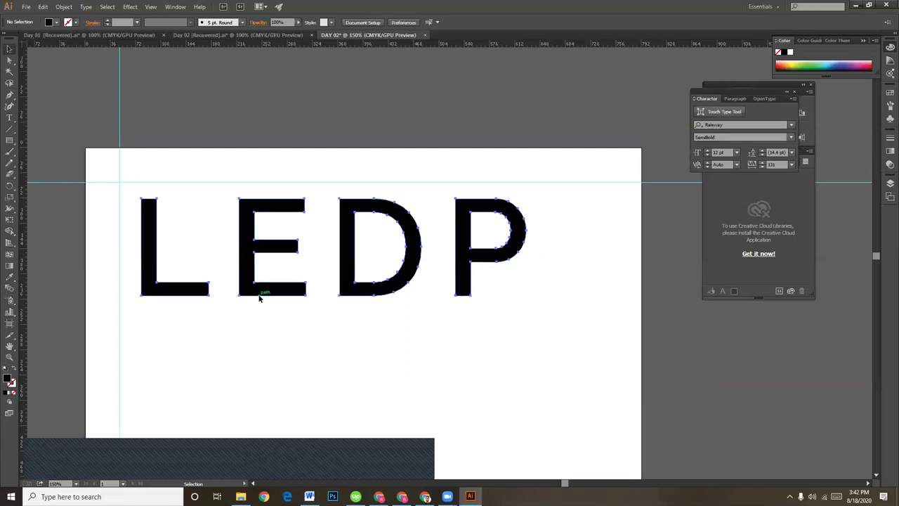
{"action": "left_click_drag", "start_coordinate": [303, 353], "coordinate": [297, 327]}
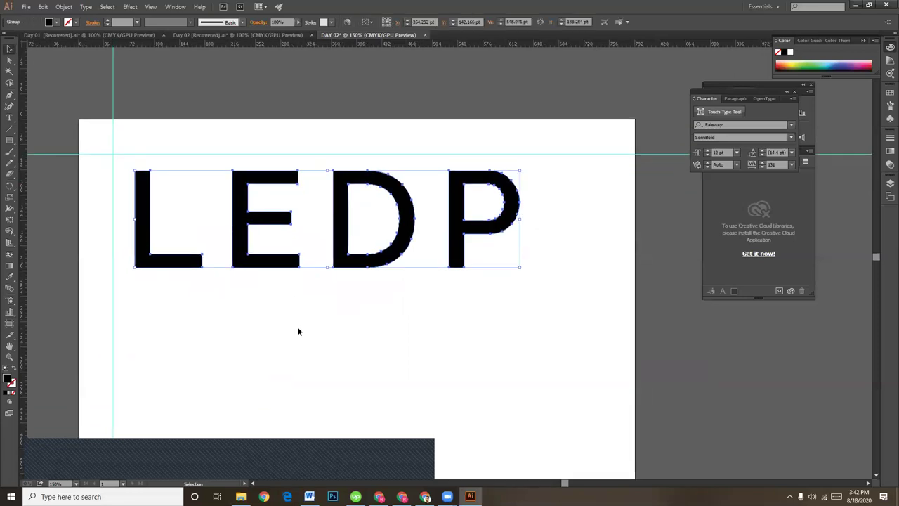
{"action": "left_click", "coordinate": [360, 340]}
{"action": "left_click", "coordinate": [364, 264]}
{"action": "left_click", "coordinate": [44, 7]}
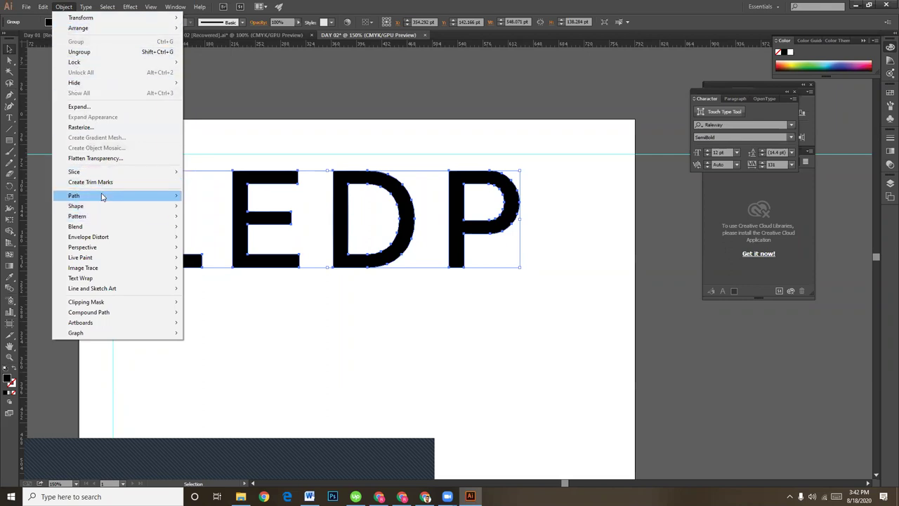
{"action": "mouse_move", "coordinate": [74, 196]}
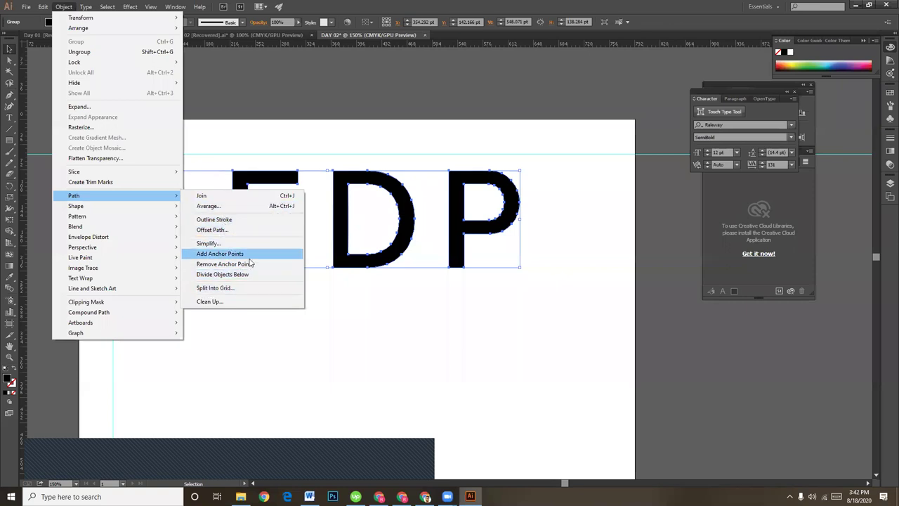
Open Offset Path with preview on the letters and try an 8 pt offset, miter limit 3
{"action": "left_click", "coordinate": [215, 232]}
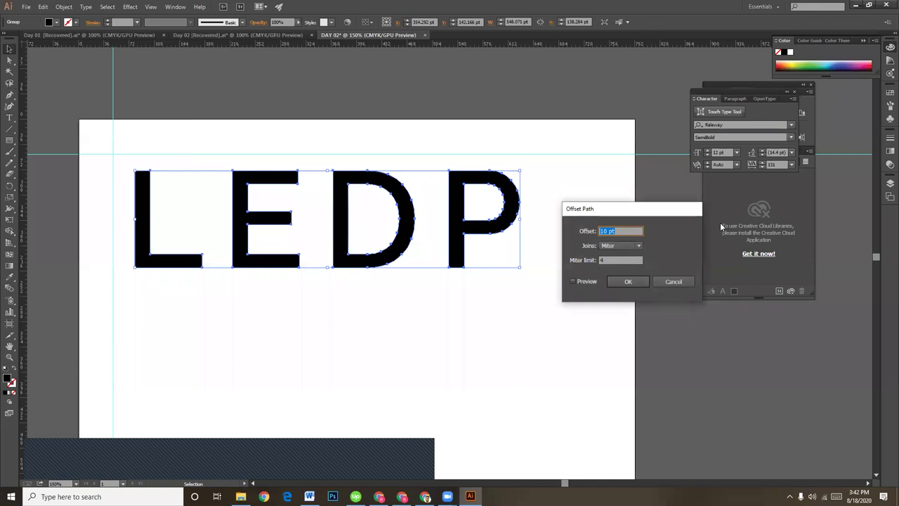
{"action": "mouse_move", "coordinate": [631, 209]}
{"action": "left_mouse_down"}
{"action": "mouse_move", "coordinate": [590, 140]}
{"action": "mouse_move", "coordinate": [628, 180]}
{"action": "left_mouse_up"}
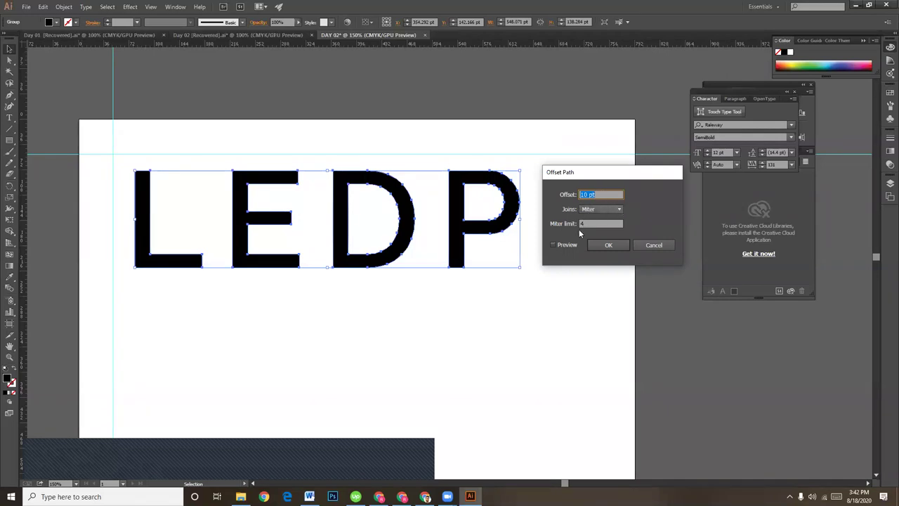
{"action": "left_click", "coordinate": [569, 244]}
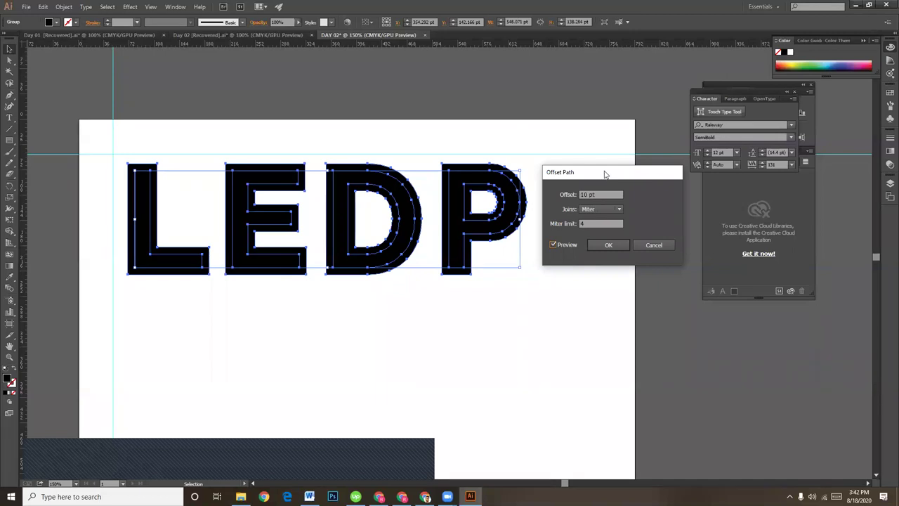
{"action": "left_click_drag", "start_coordinate": [606, 173], "coordinate": [601, 170]}
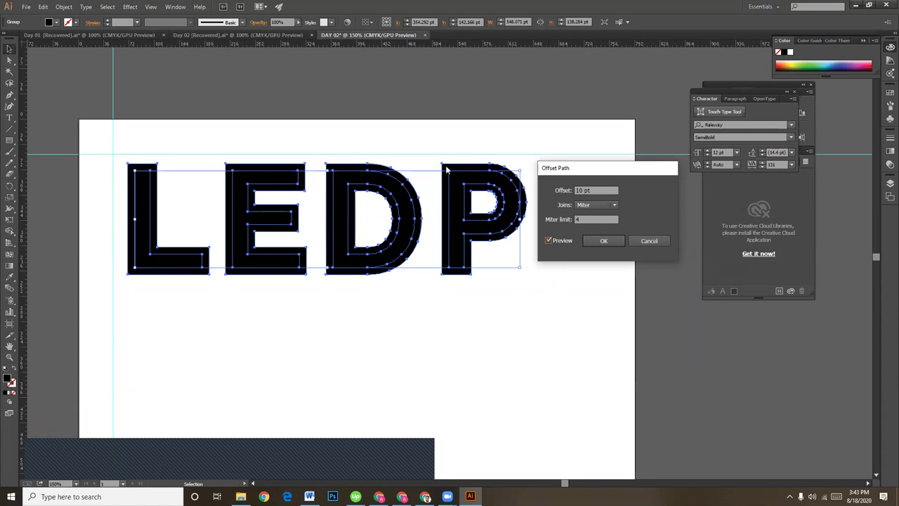
{"action": "key", "text": "shift+Tab"}
{"action": "type", "text": "3"}
{"action": "left_click", "coordinate": [598, 190]}
{"action": "left_click_drag", "start_coordinate": [583, 190], "coordinate": [576, 191]}
{"action": "type", "text": "8"}
{"action": "left_click", "coordinate": [597, 219]}
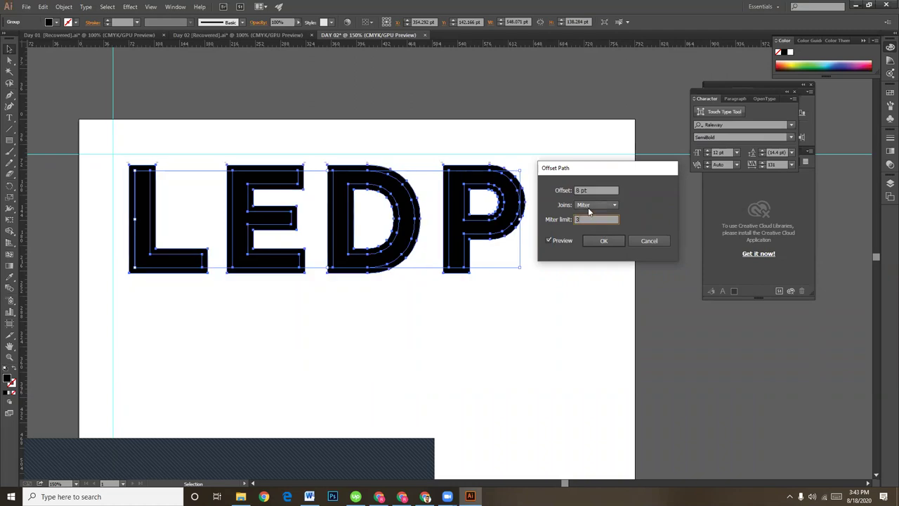
Settle on Round joins, miter limit 5 and a 9 pt offset, then apply it
{"action": "left_click", "coordinate": [587, 205]}
{"action": "left_click", "coordinate": [593, 225]}
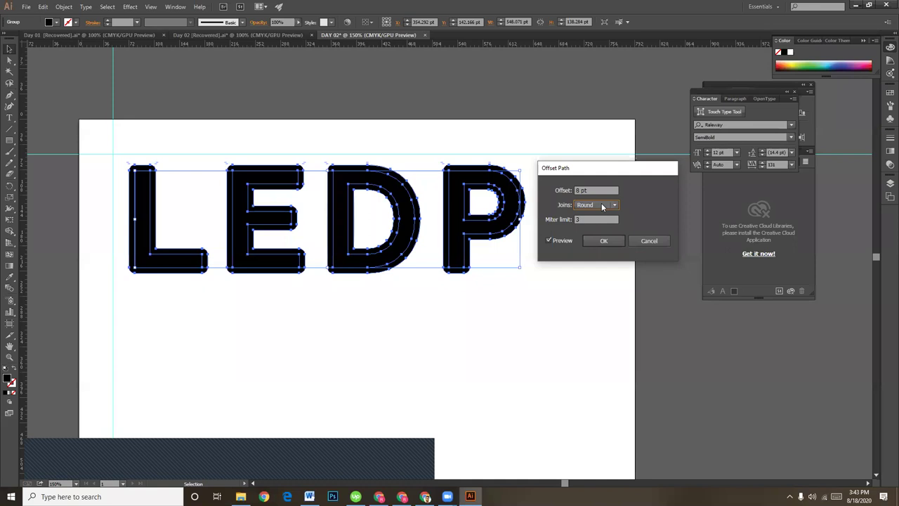
{"action": "left_click", "coordinate": [602, 206]}
{"action": "left_click", "coordinate": [594, 236]}
{"action": "left_click", "coordinate": [597, 205]}
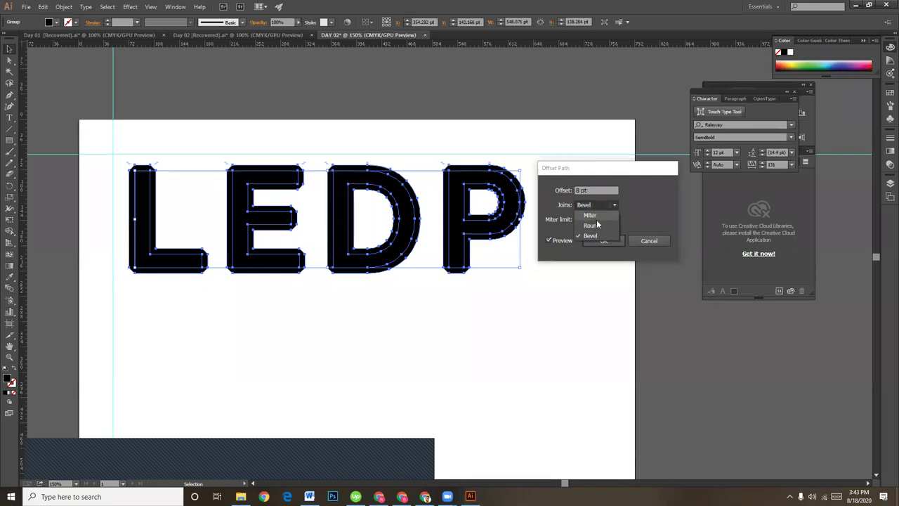
{"action": "left_click", "coordinate": [596, 220]}
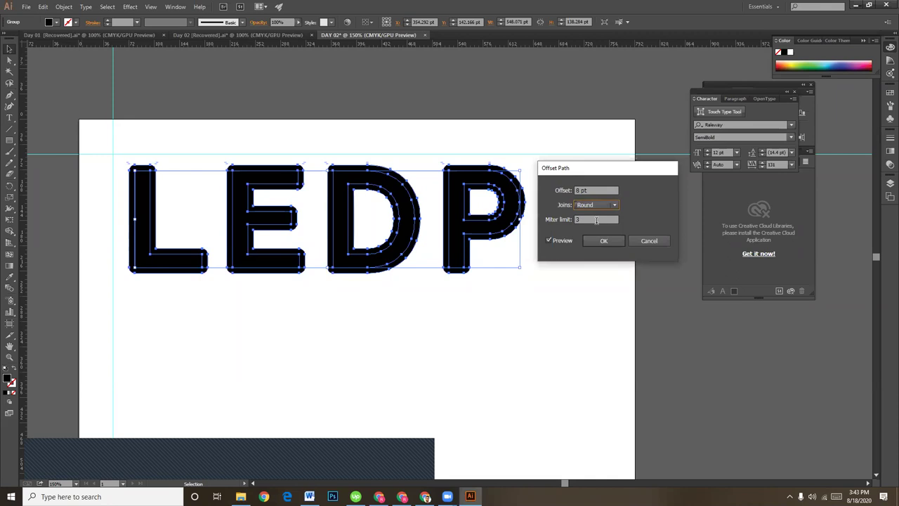
{"action": "double_click", "coordinate": [578, 219]}
{"action": "type", "text": "5"}
{"action": "left_click", "coordinate": [591, 188]}
{"action": "type", "text": "9"}
{"action": "left_click", "coordinate": [584, 218]}
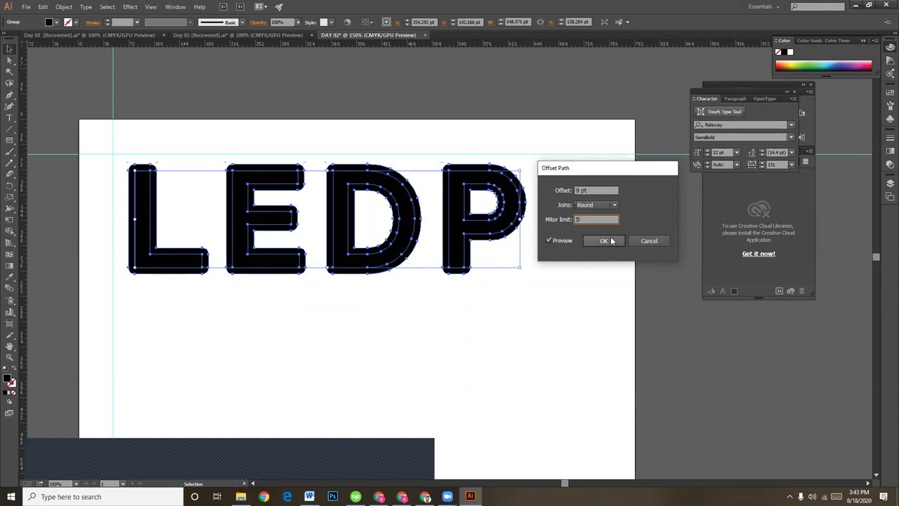
{"action": "left_click", "coordinate": [607, 241]}
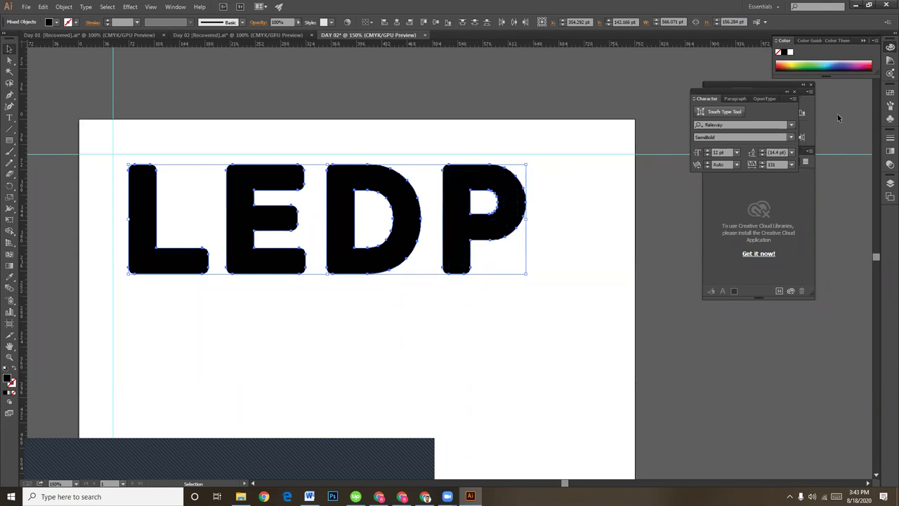
Colour the selected offset outlines bright yellow from the Color panel spectrum
{"action": "left_click", "coordinate": [813, 61]}
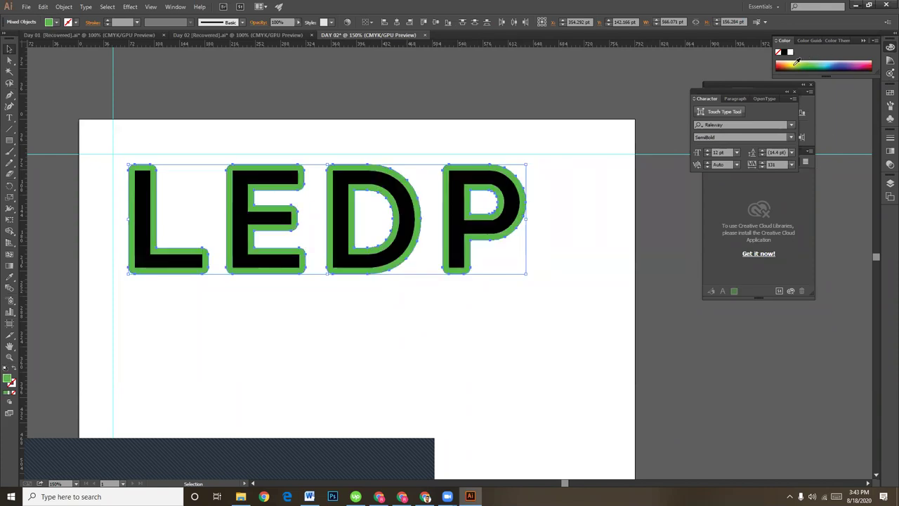
{"action": "left_click", "coordinate": [795, 62]}
{"action": "left_click", "coordinate": [794, 62]}
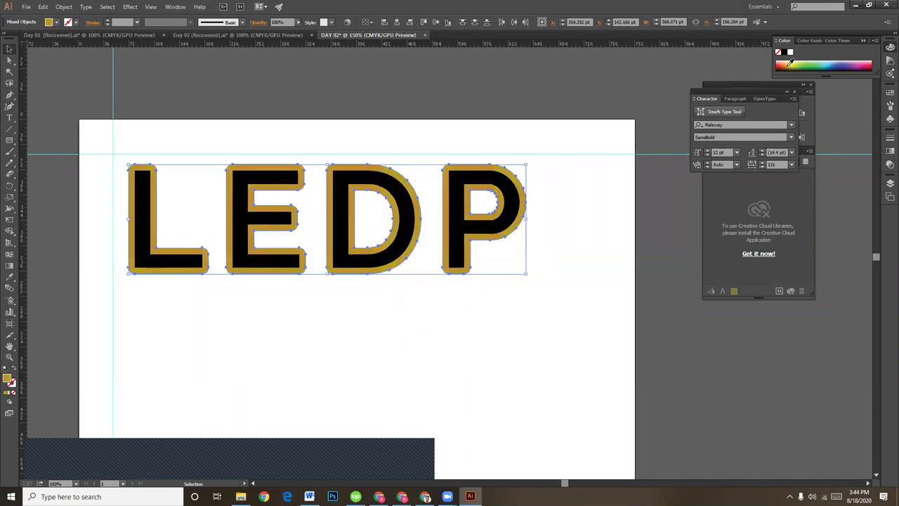
{"action": "left_click", "coordinate": [797, 62]}
{"action": "left_click", "coordinate": [798, 62]}
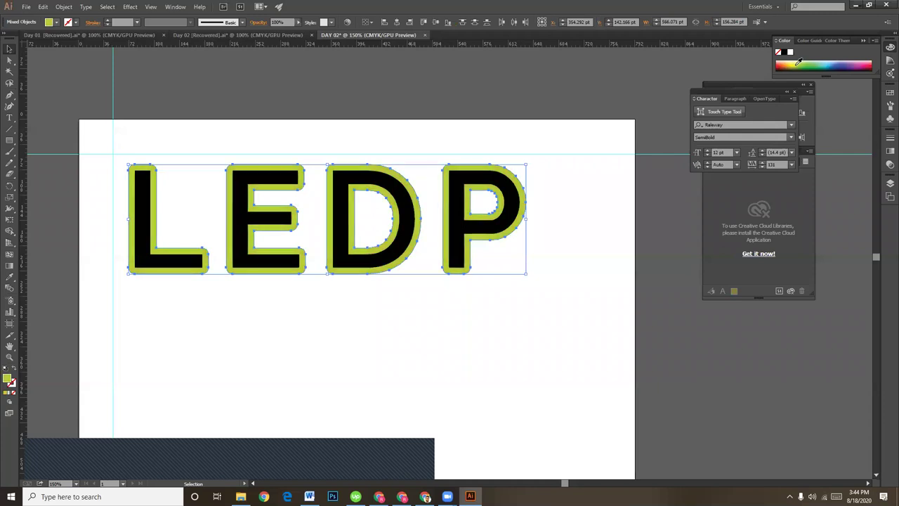
{"action": "left_click", "coordinate": [796, 62]}
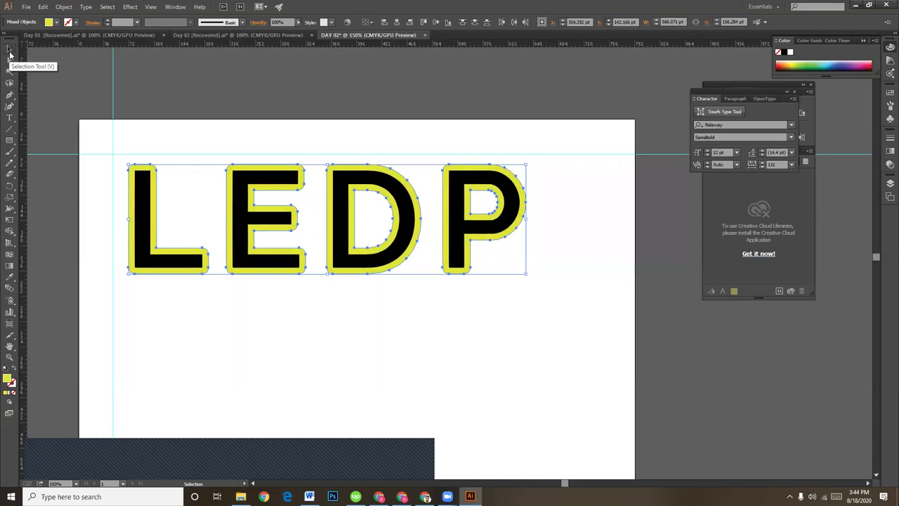
Zoom in to inspect the outlined letters and the letter D, then zoom out and deselect
{"action": "left_click", "coordinate": [9, 50]}
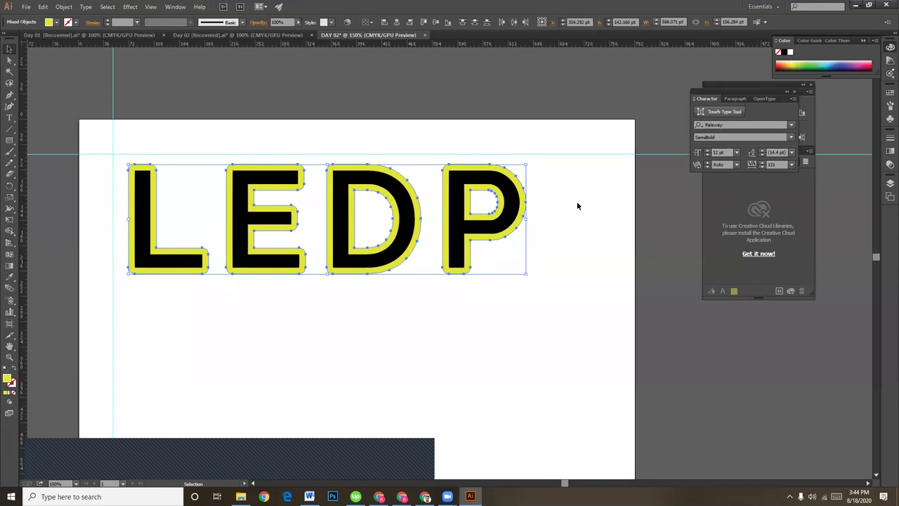
{"action": "key", "text": "ctrl+equal"}
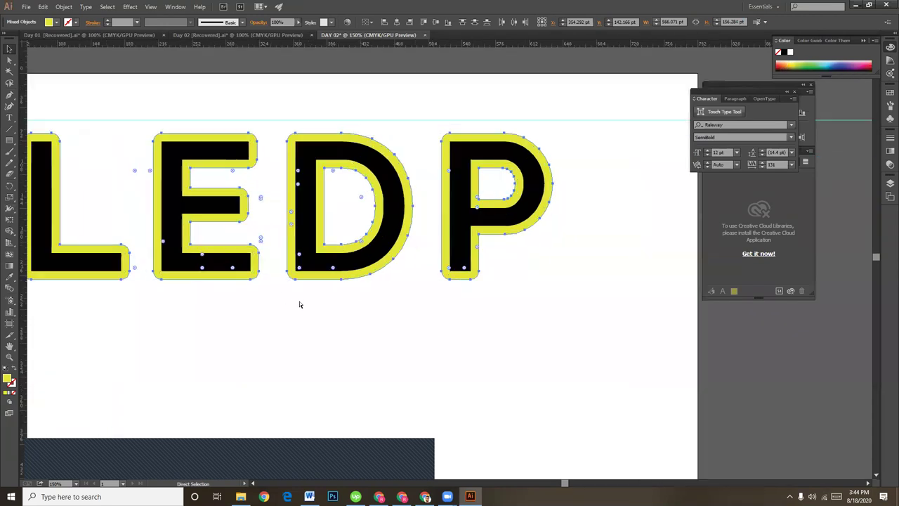
{"action": "key", "text": "ctrl+equal"}
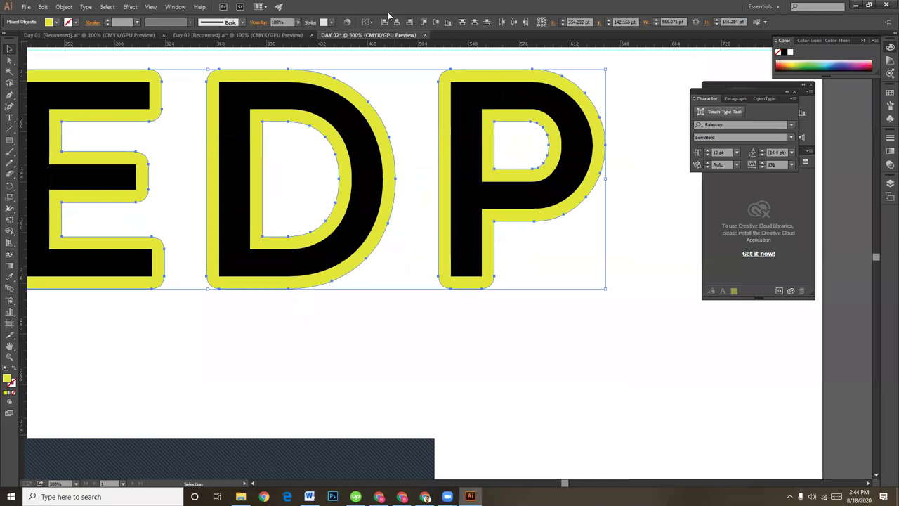
{"action": "left_click_drag", "start_coordinate": [248, 313], "coordinate": [384, 327]}
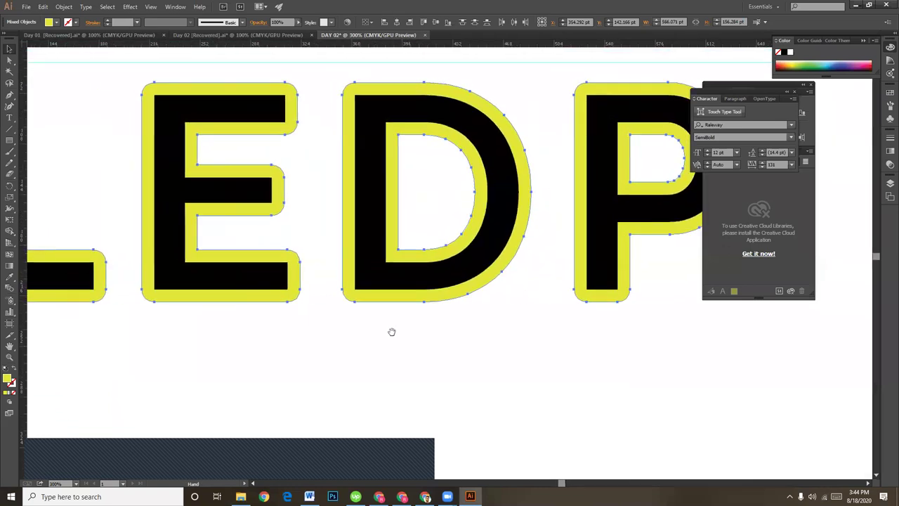
{"action": "left_click", "coordinate": [392, 283]}
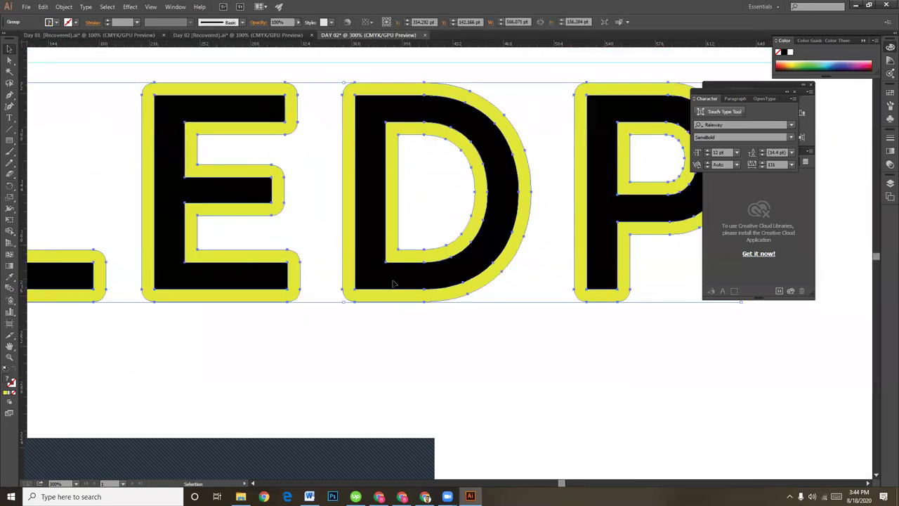
{"action": "left_click", "coordinate": [10, 60]}
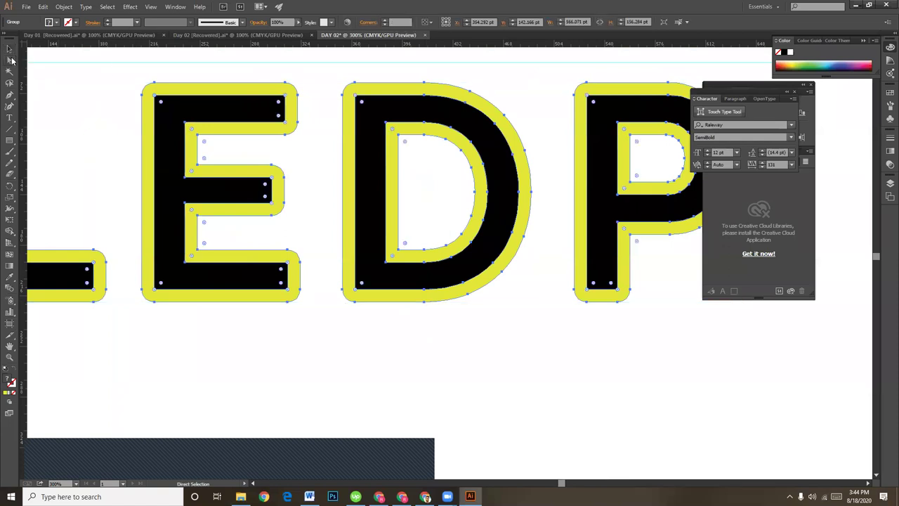
{"action": "left_click", "coordinate": [399, 308]}
{"action": "left_click", "coordinate": [377, 279]}
{"action": "left_click_drag", "start_coordinate": [365, 93], "coordinate": [355, 287]}
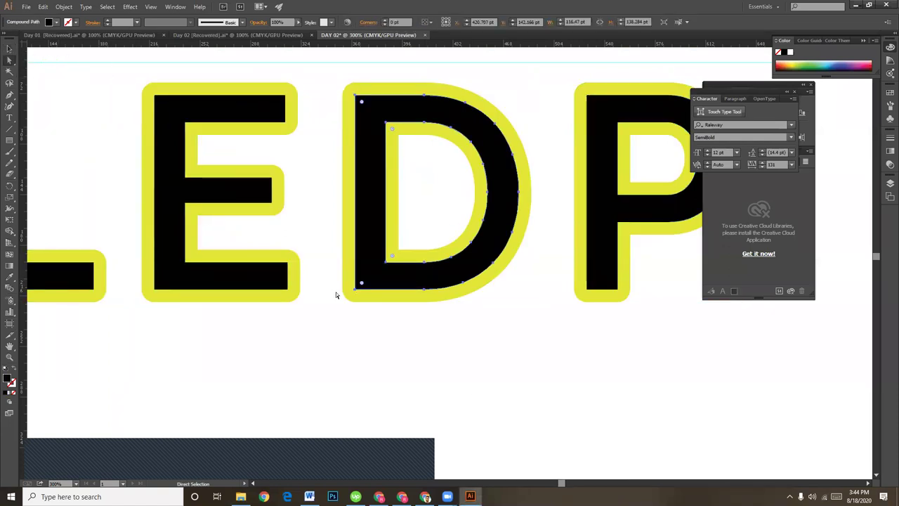
{"action": "key", "text": "ctrl+minus"}
{"action": "key", "text": "ctrl+minus"}
{"action": "key", "text": "v"}
{"action": "left_click", "coordinate": [254, 289]}
Ungroup the lettering and select the inner L, E, D and P shapes
{"action": "left_click", "coordinate": [244, 274]}
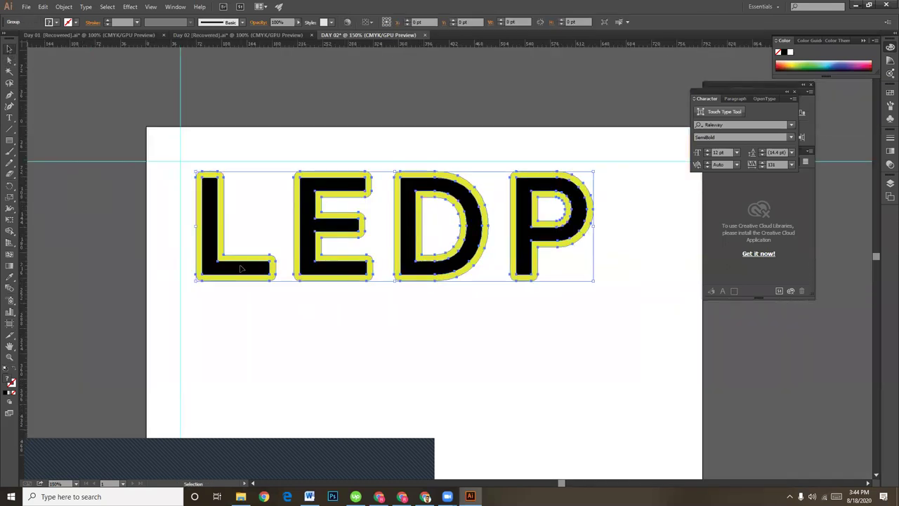
{"action": "right_click", "coordinate": [243, 268]}
{"action": "left_click", "coordinate": [274, 321]}
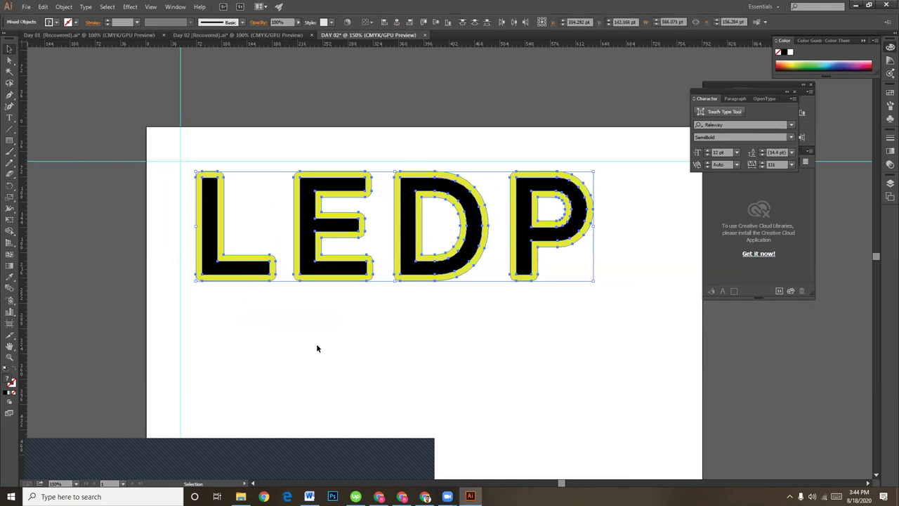
{"action": "left_click", "coordinate": [316, 344]}
{"action": "left_click", "coordinate": [249, 271]}
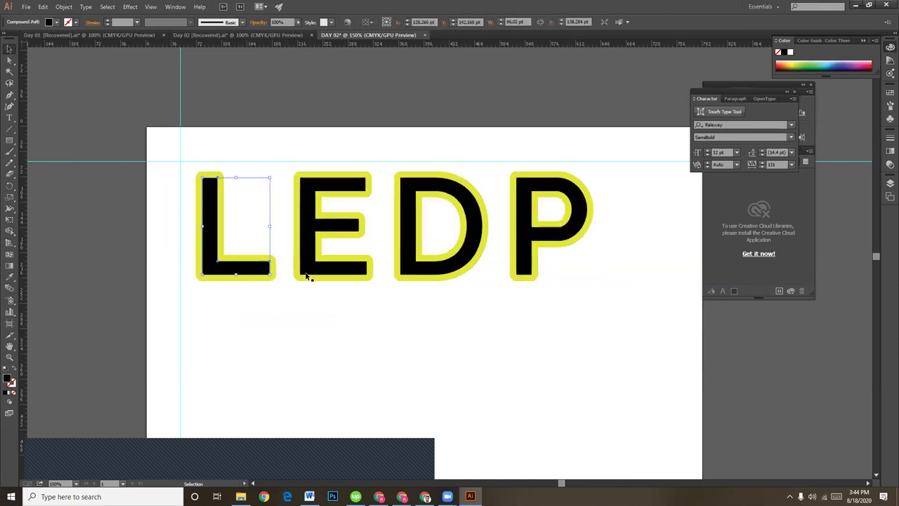
{"action": "left_click", "coordinate": [296, 315]}
{"action": "left_click", "coordinate": [248, 270]}
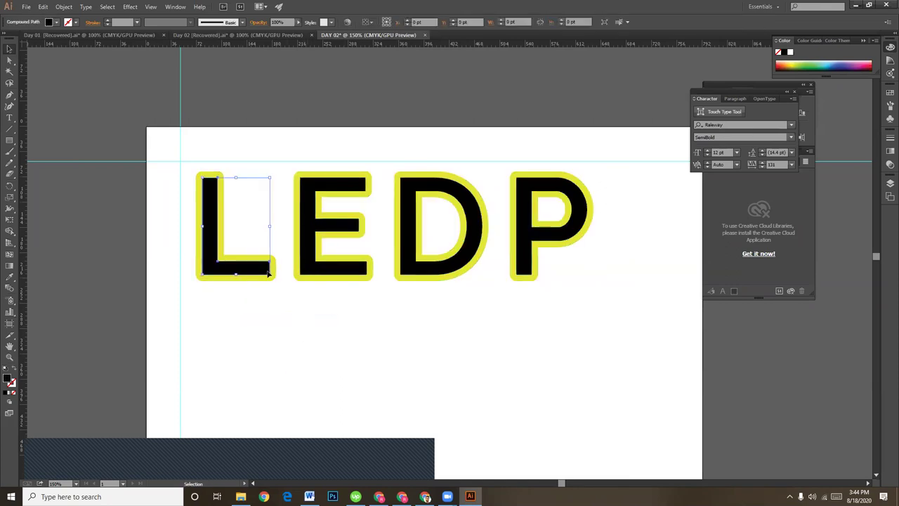
{"action": "left_click", "coordinate": [312, 272], "text": "shift"}
{"action": "left_click", "coordinate": [404, 275], "text": "shift"}
{"action": "left_click", "coordinate": [519, 249], "text": "shift"}
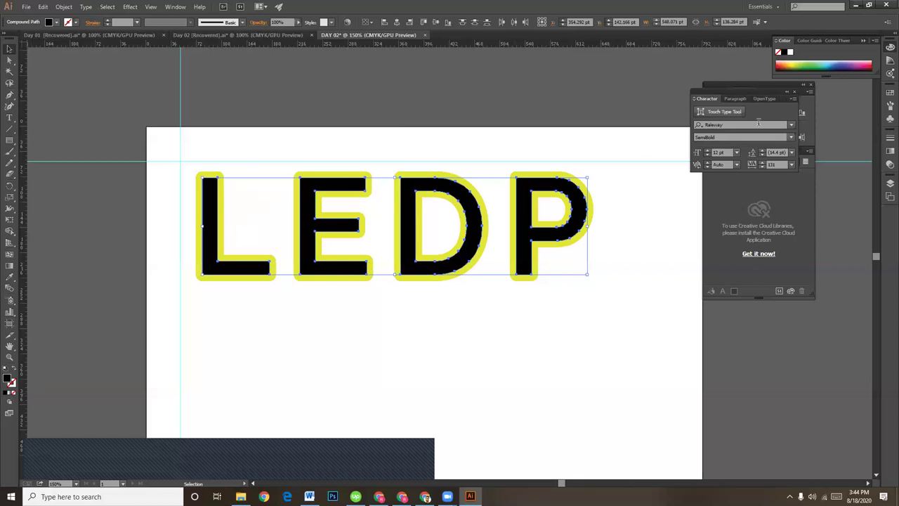
Fill the inner letters deep red (C0 M100 Y100 K17), then deselect
{"action": "left_click", "coordinate": [791, 62]}
{"action": "left_click", "coordinate": [787, 62]}
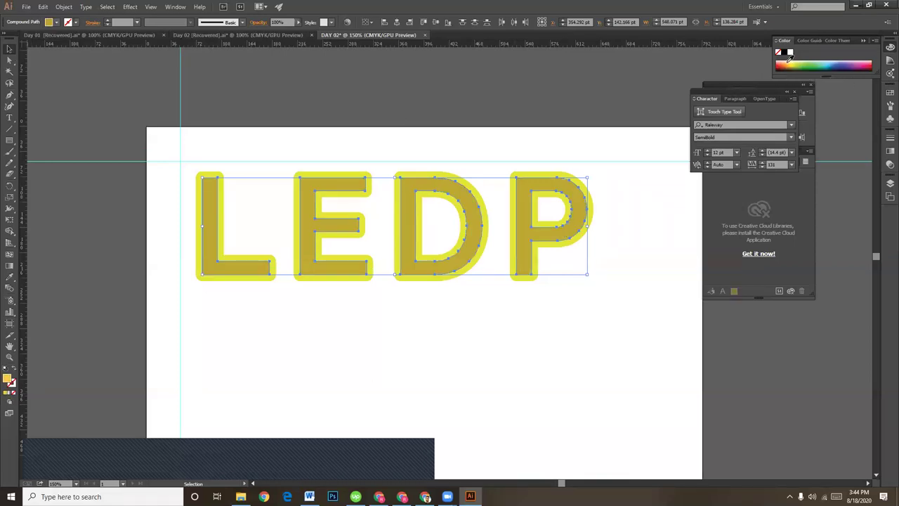
{"action": "left_click", "coordinate": [783, 60]}
{"action": "left_click", "coordinate": [781, 63]}
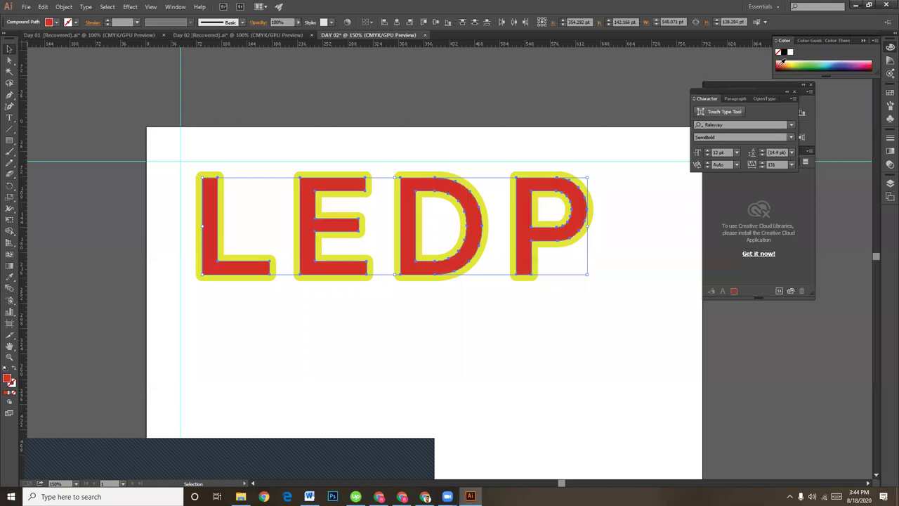
{"action": "left_click", "coordinate": [781, 65]}
{"action": "left_click", "coordinate": [784, 61]}
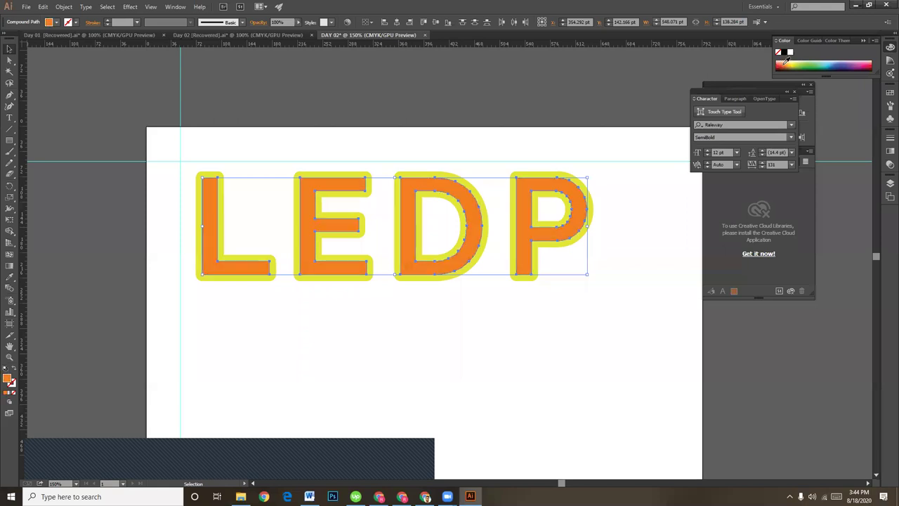
{"action": "left_click", "coordinate": [777, 40]}
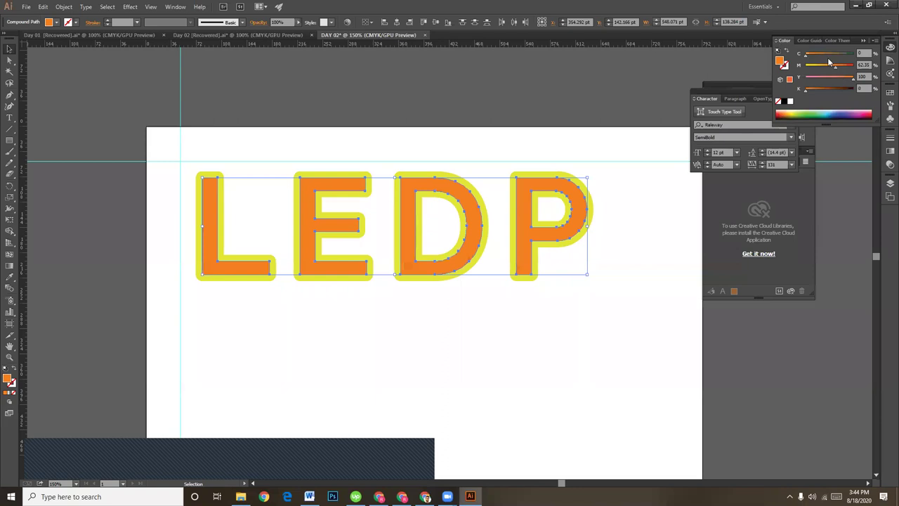
{"action": "left_click_drag", "start_coordinate": [836, 69], "coordinate": [853, 66]}
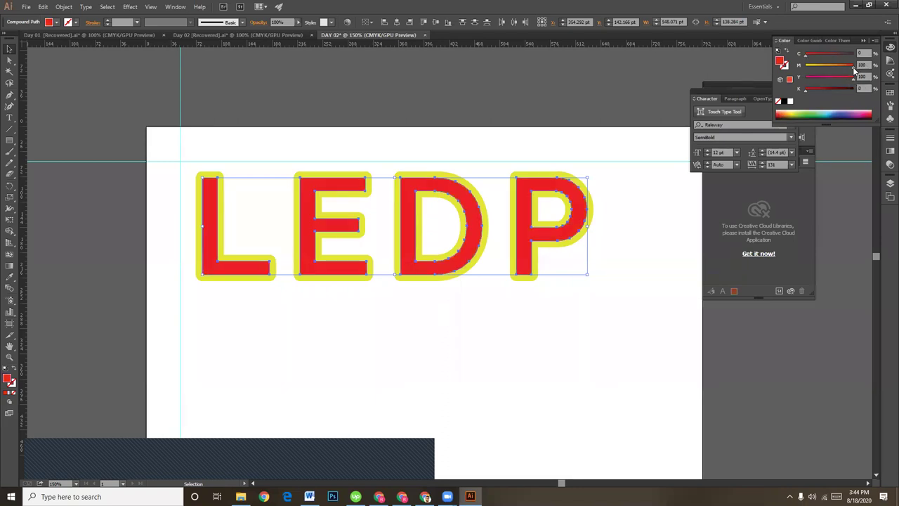
{"action": "left_click_drag", "start_coordinate": [815, 90], "coordinate": [813, 91]}
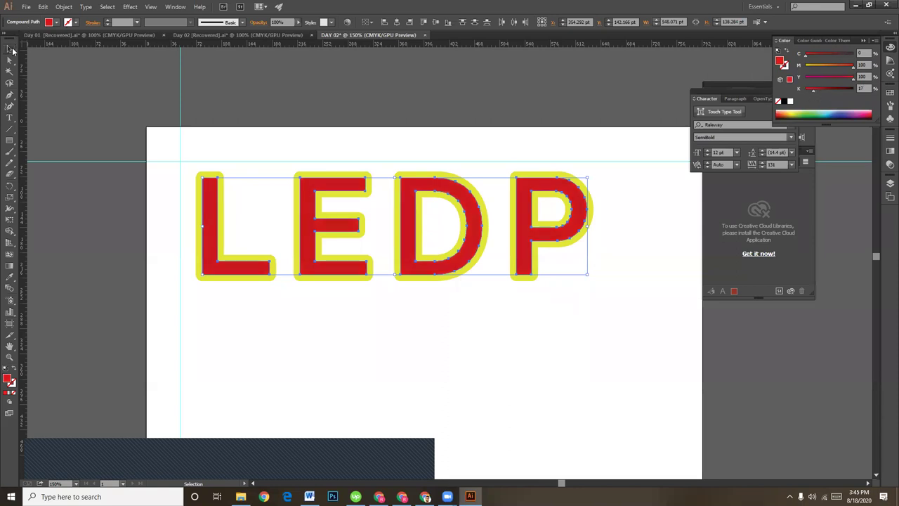
{"action": "left_click", "coordinate": [404, 348]}
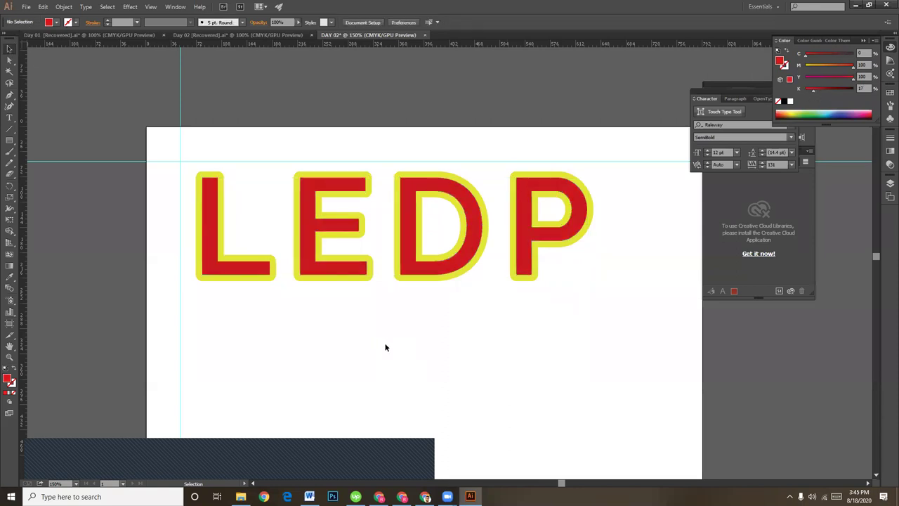
Scale the LEDP lettering up to about 704 × 194 pt, then deselect and zoom out
{"action": "mouse_move", "coordinate": [522, 301]}
{"action": "left_mouse_down"}
{"action": "mouse_move", "coordinate": [146, 164]}
{"action": "mouse_move", "coordinate": [141, 154]}
{"action": "left_mouse_up"}
{"action": "left_click_drag", "start_coordinate": [550, 274], "coordinate": [646, 299]}
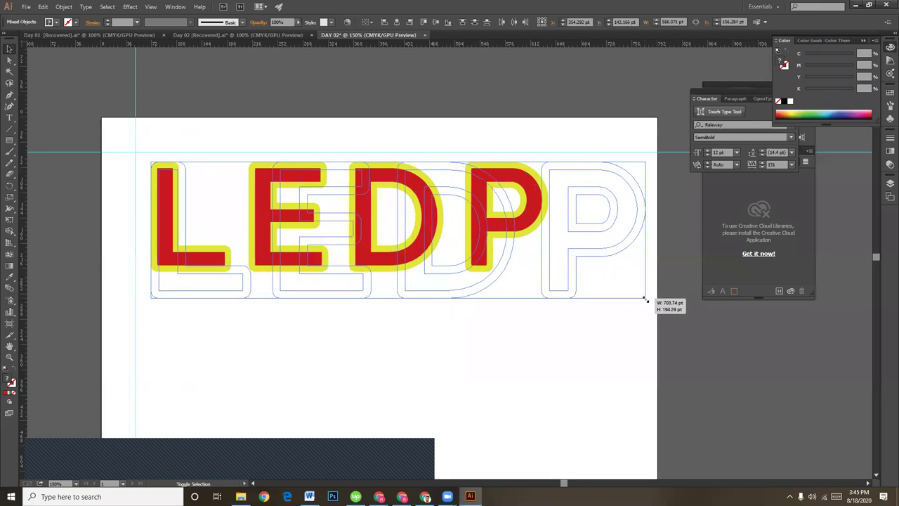
{"action": "left_click_drag", "start_coordinate": [645, 298], "coordinate": [645, 298]}
{"action": "left_click", "coordinate": [664, 316]}
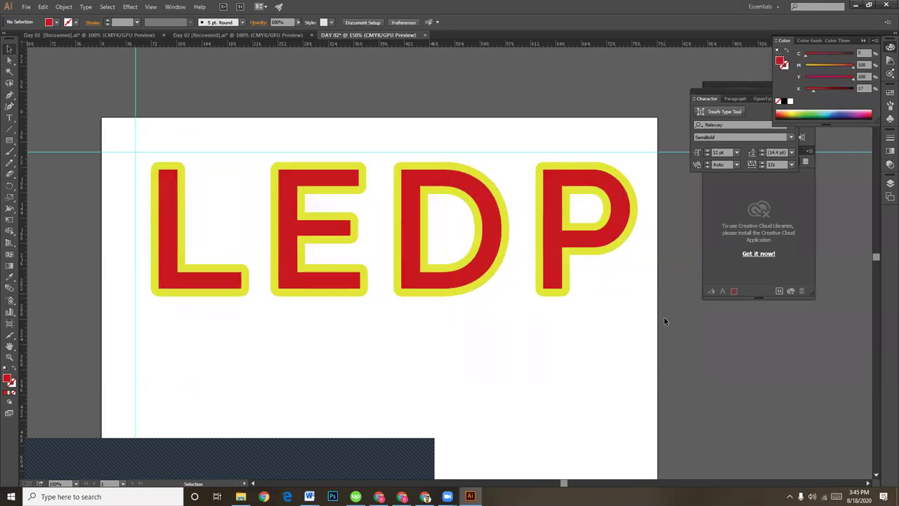
{"action": "key", "text": "ctrl+minus"}
{"action": "scroll", "coordinate": [423, 307], "scroll_direction": "down", "scroll_amount": 1}
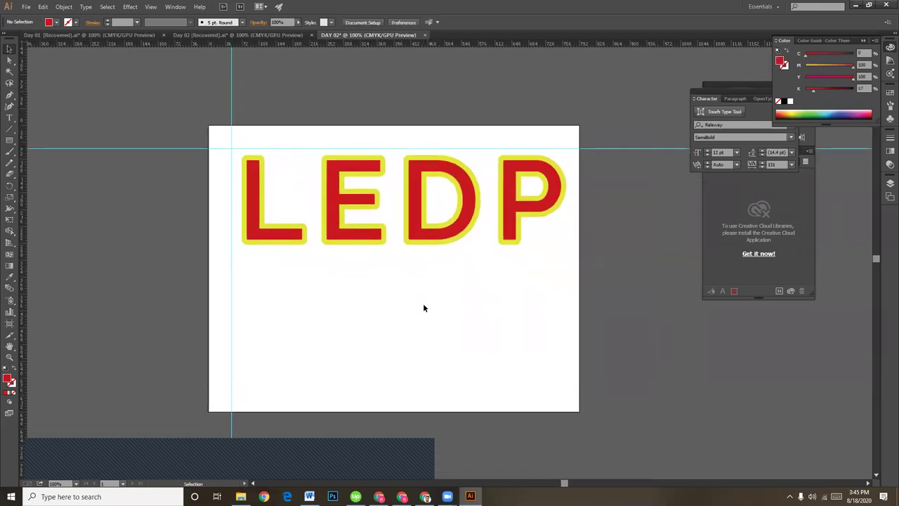
Select the Rectangle Tool
{"action": "left_click", "coordinate": [9, 141]}
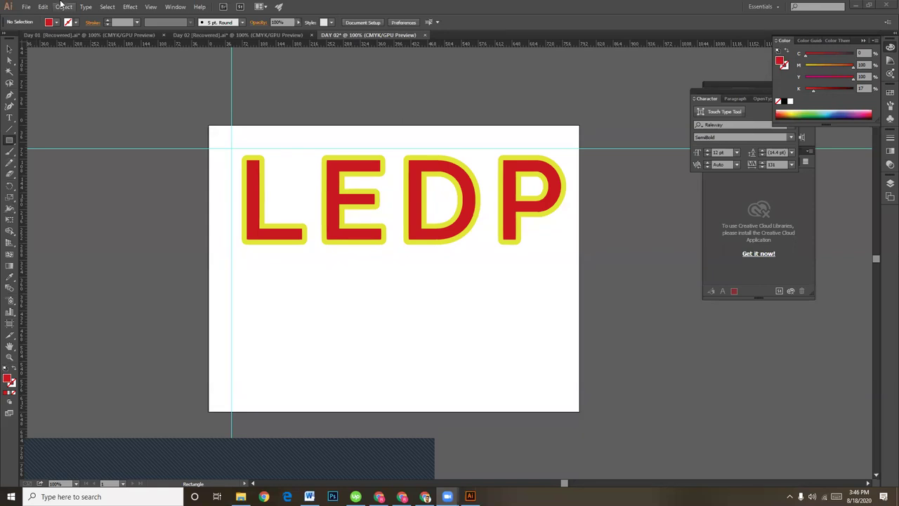
Draw a rectangle beneath the LEDP letters with the Rectangle Tool
{"action": "left_click_drag", "start_coordinate": [9, 139], "coordinate": [31, 139]}
{"action": "left_click", "coordinate": [31, 139]}
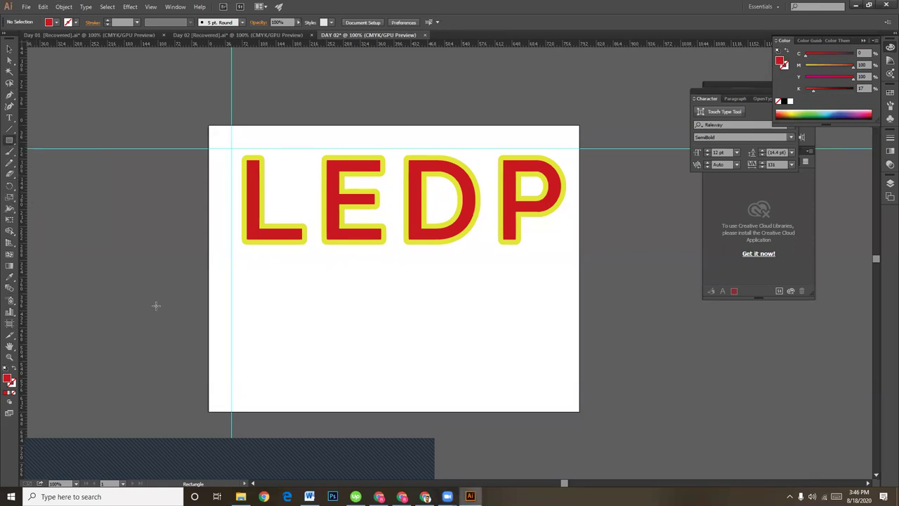
{"action": "mouse_move", "coordinate": [233, 285]}
{"action": "left_mouse_down"}
{"action": "mouse_move", "coordinate": [409, 354]}
{"action": "mouse_move", "coordinate": [512, 381]}
{"action": "mouse_move", "coordinate": [564, 382]}
{"action": "left_mouse_up"}
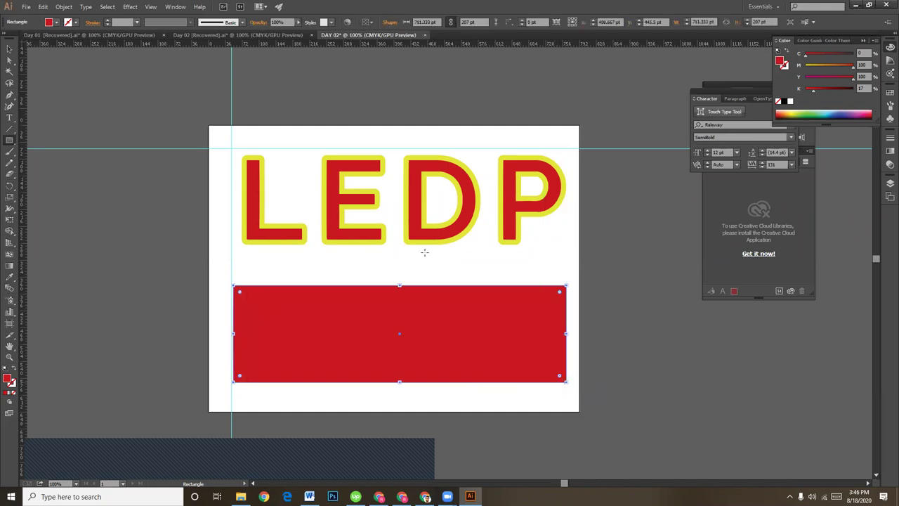
Align the rectangle to the vertical guide and resize it to 724 × 228 pt
{"action": "left_click", "coordinate": [9, 50]}
{"action": "left_click", "coordinate": [234, 87]}
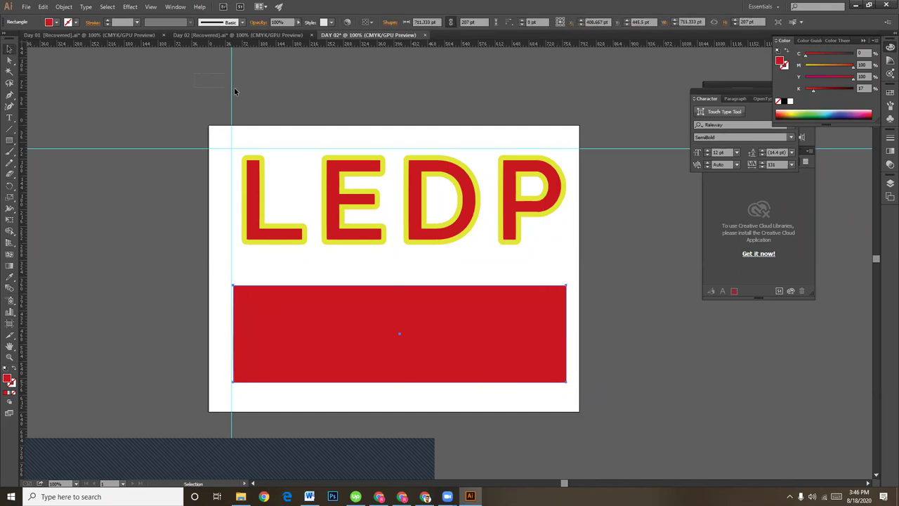
{"action": "left_click_drag", "start_coordinate": [231, 83], "coordinate": [225, 88]}
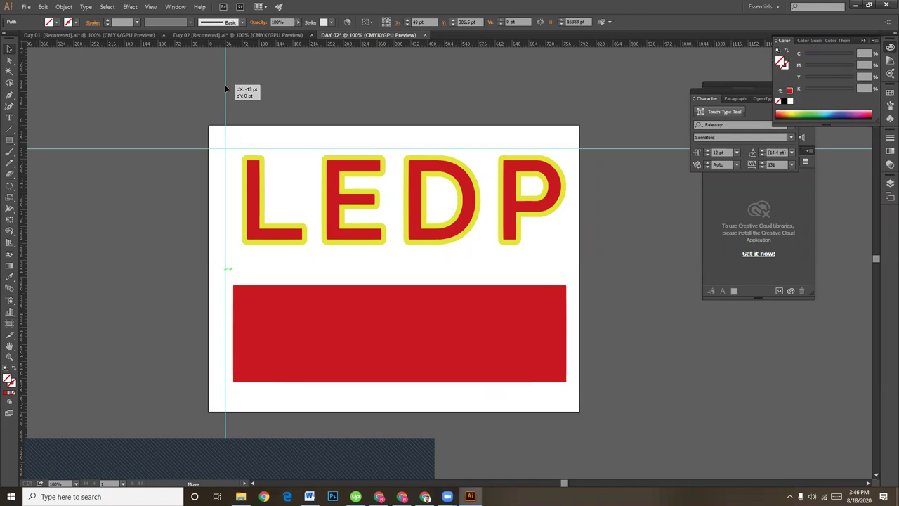
{"action": "left_click", "coordinate": [353, 288]}
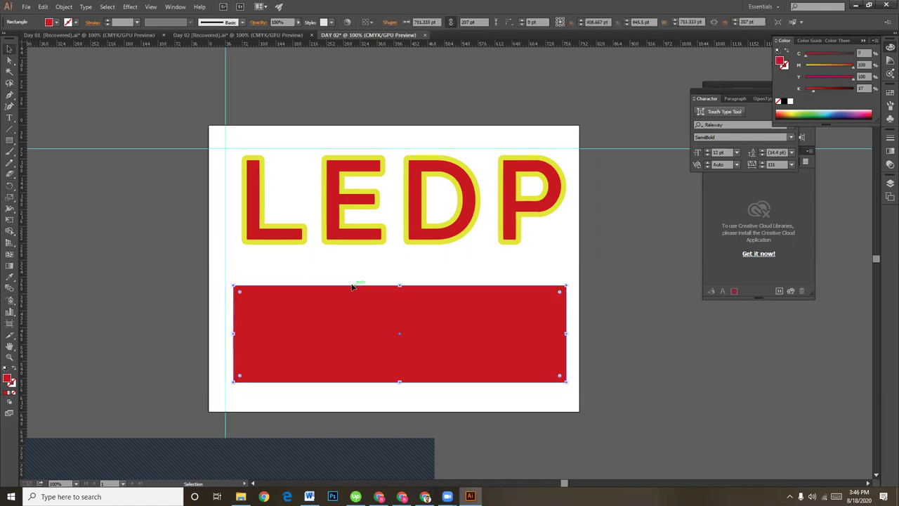
{"action": "left_click_drag", "start_coordinate": [281, 300], "coordinate": [276, 300]}
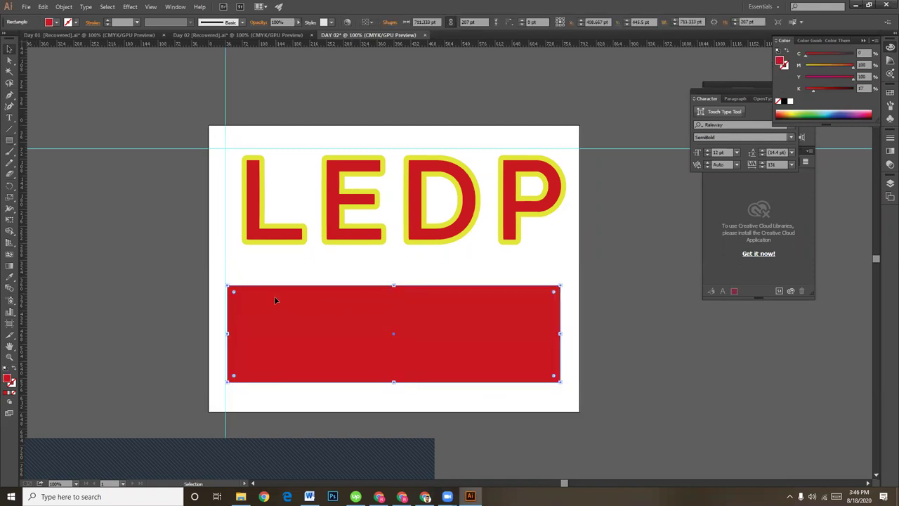
{"action": "left_click_drag", "start_coordinate": [560, 334], "coordinate": [566, 333]}
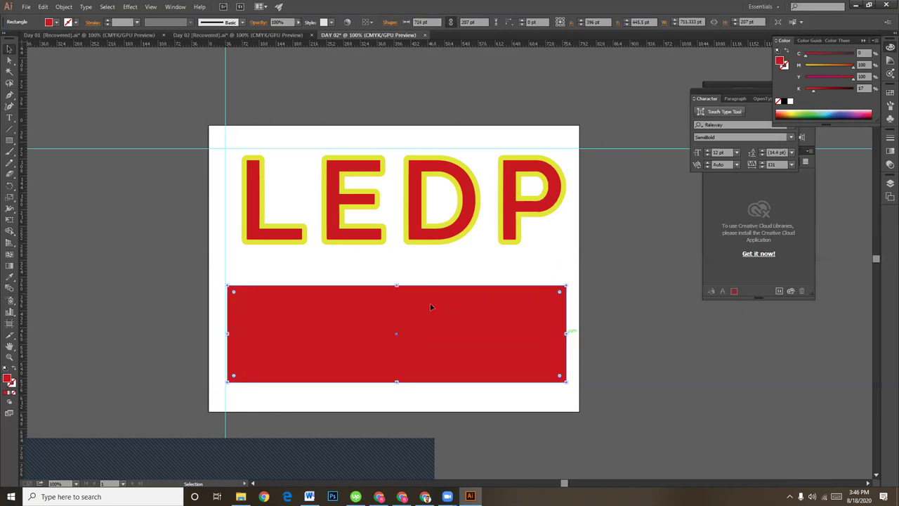
{"action": "left_click_drag", "start_coordinate": [396, 286], "coordinate": [398, 267]}
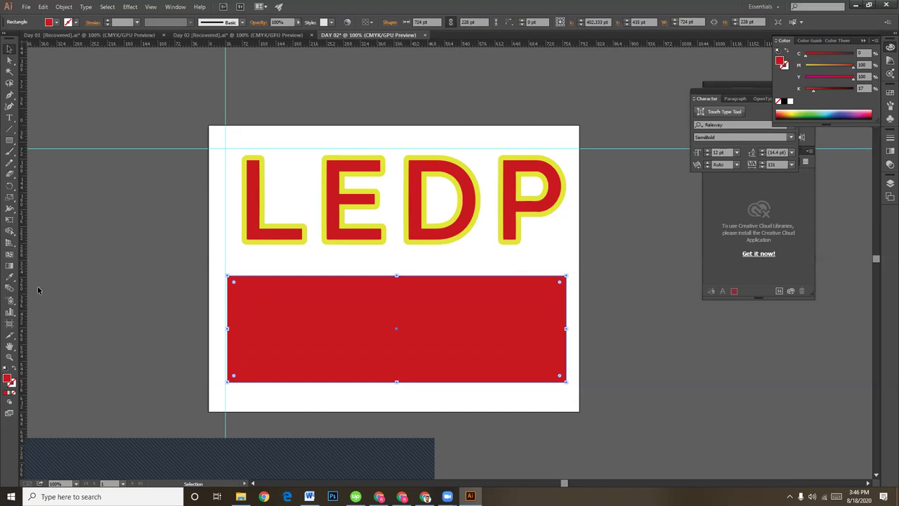
Swap fill and stroke so the rectangle becomes an unfilled red outline, and thicken it
{"action": "left_click", "coordinate": [14, 374]}
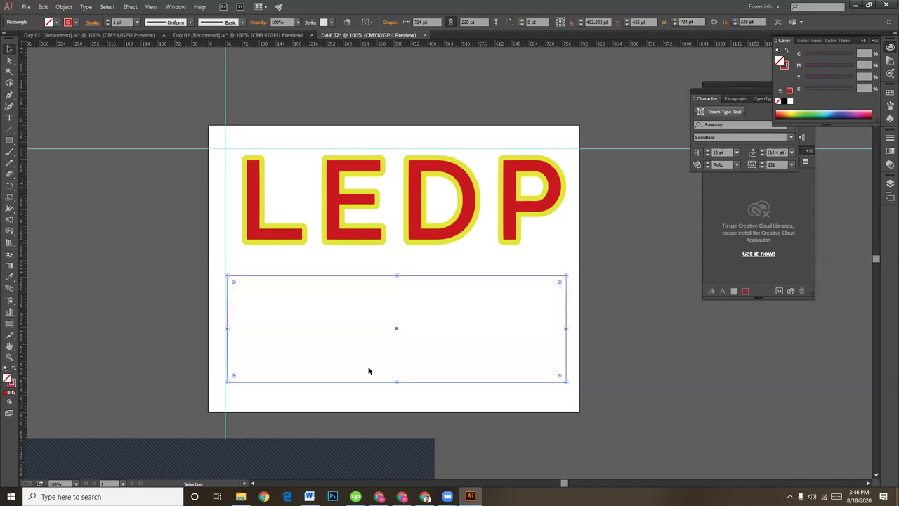
{"action": "left_click", "coordinate": [108, 22]}
{"action": "left_click", "coordinate": [107, 22]}
{"action": "left_click", "coordinate": [107, 22]}
{"action": "left_click", "coordinate": [107, 22]}
{"action": "left_click", "coordinate": [108, 22]}
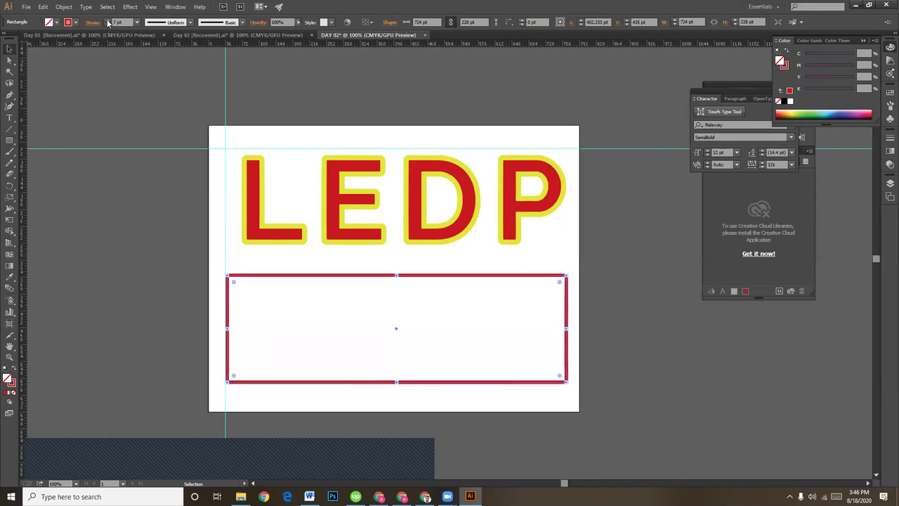
Round all the rectangle's corners to a 28 pt radius
{"action": "left_click_drag", "start_coordinate": [559, 283], "coordinate": [553, 288]}
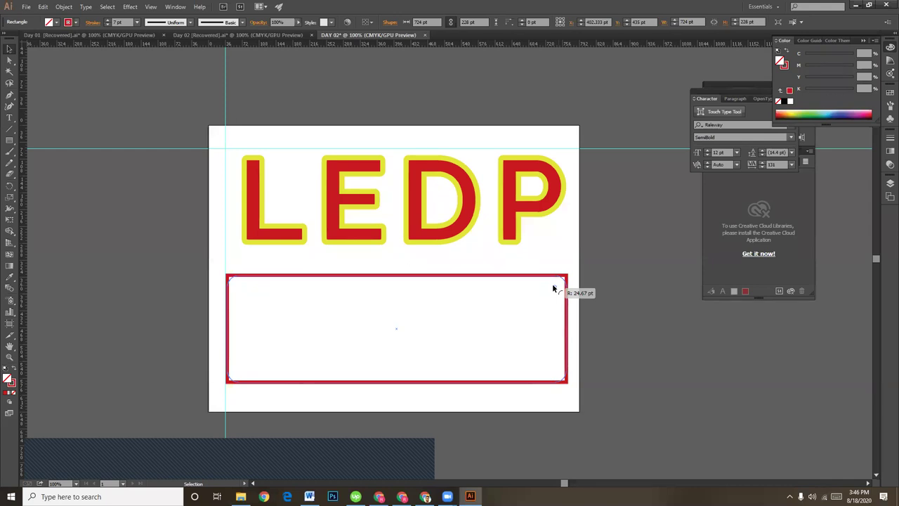
{"action": "left_click_drag", "start_coordinate": [552, 288], "coordinate": [554, 288]}
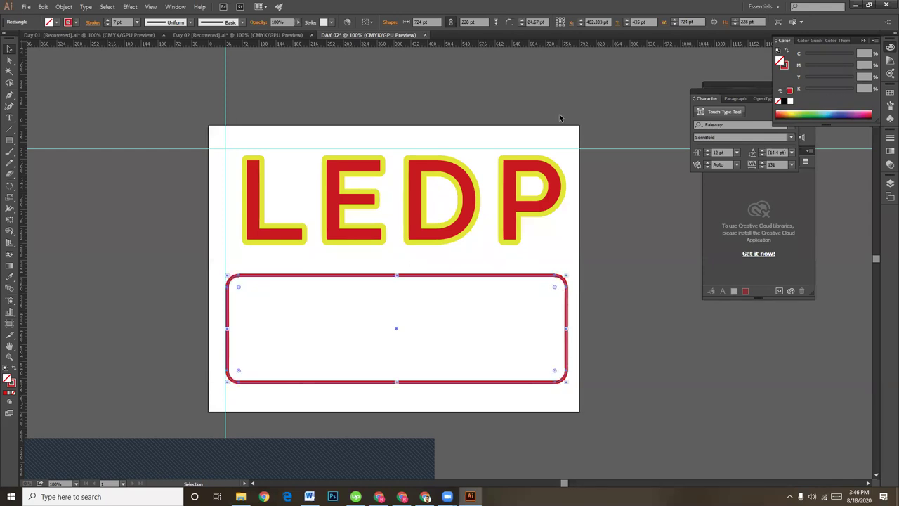
{"action": "left_click", "coordinate": [523, 21]}
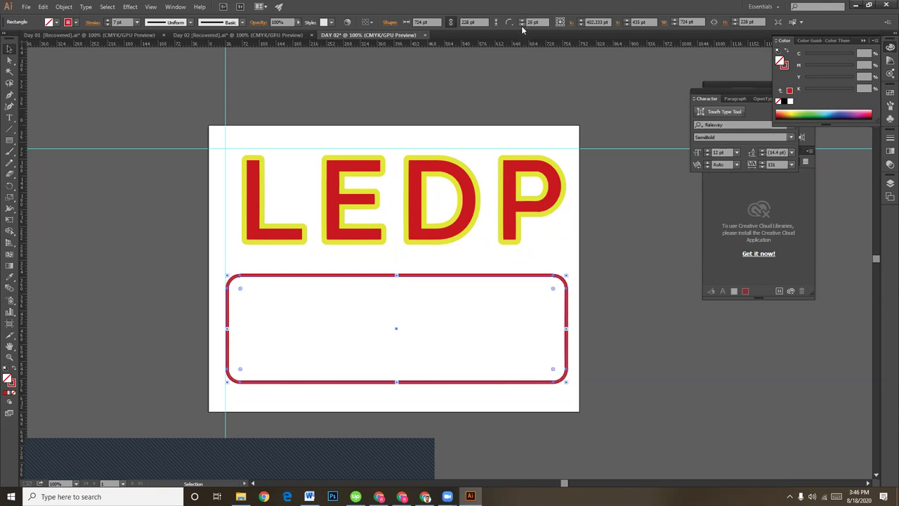
{"action": "left_click", "coordinate": [521, 25]}
{"action": "key", "text": "ctrl+z"}
{"action": "left_click", "coordinate": [522, 26]}
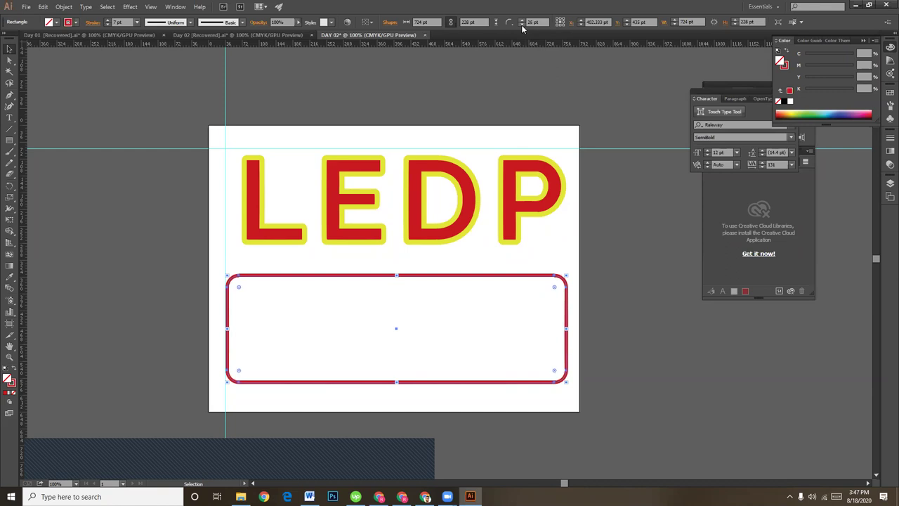
Raise the frame's stroke weight to 10 pt and inspect it zoomed in
{"action": "left_click", "coordinate": [108, 21]}
{"action": "left_click", "coordinate": [108, 22]}
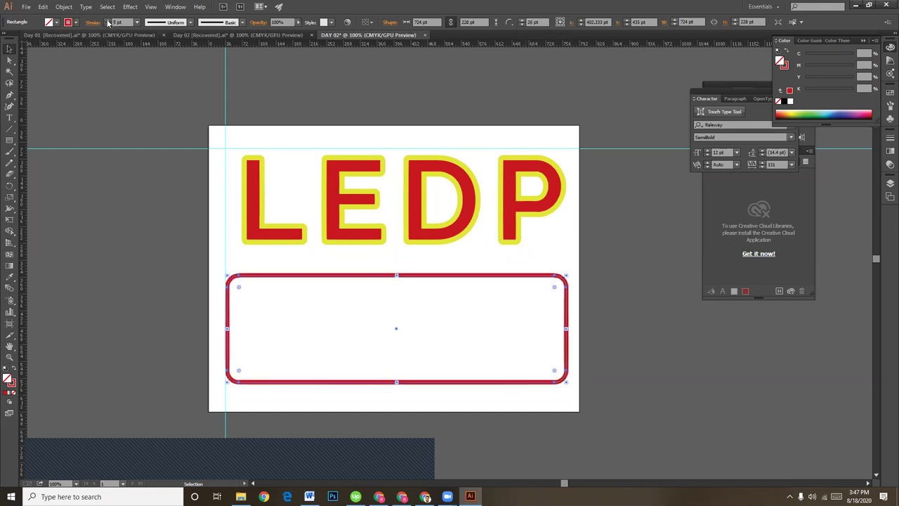
{"action": "left_click", "coordinate": [108, 22]}
{"action": "type", "text": "10"}
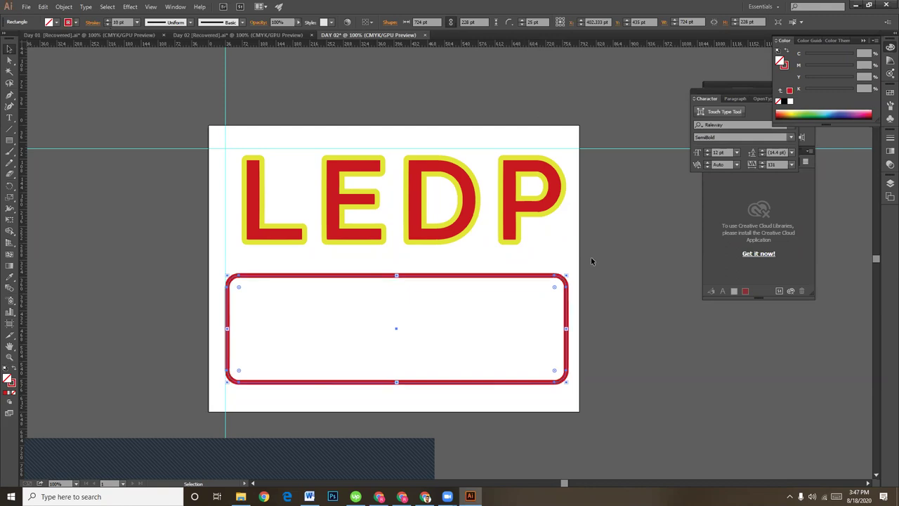
{"action": "key", "text": "ctrl+plus"}
{"action": "key", "text": "v"}
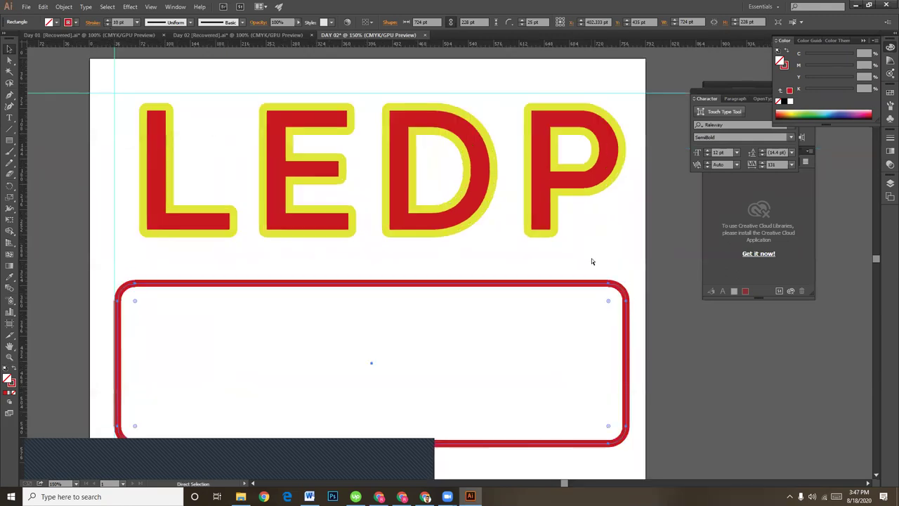
{"action": "key", "text": "ctrl+minus"}
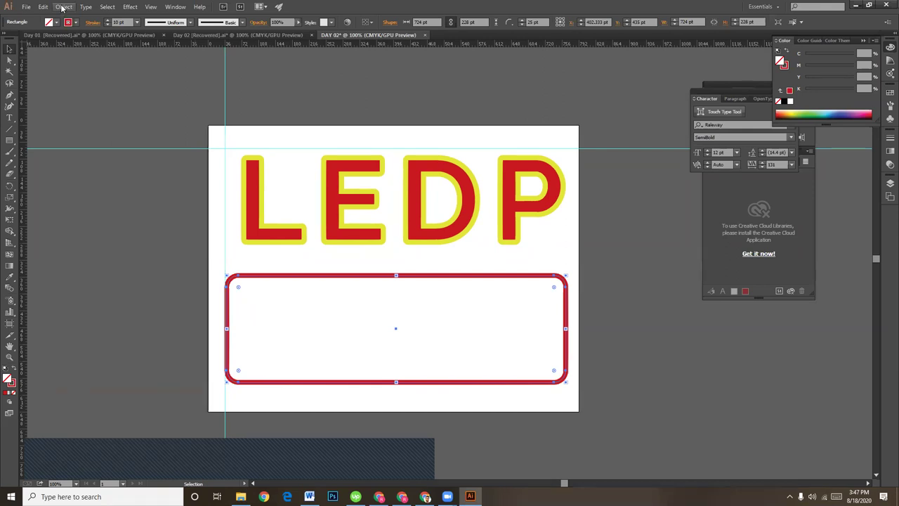
Open Offset Path on the frame with preview and try inward offsets around -9 pt
{"action": "left_click", "coordinate": [64, 7]}
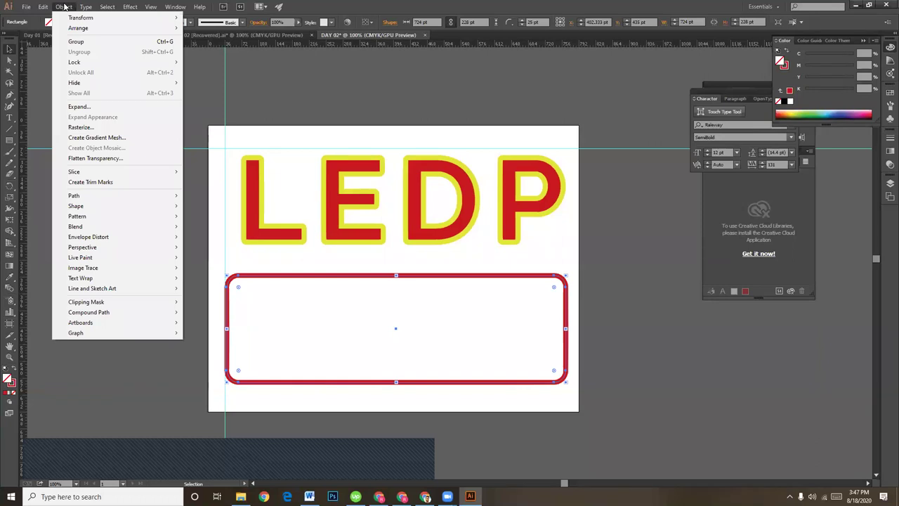
{"action": "mouse_move", "coordinate": [74, 196]}
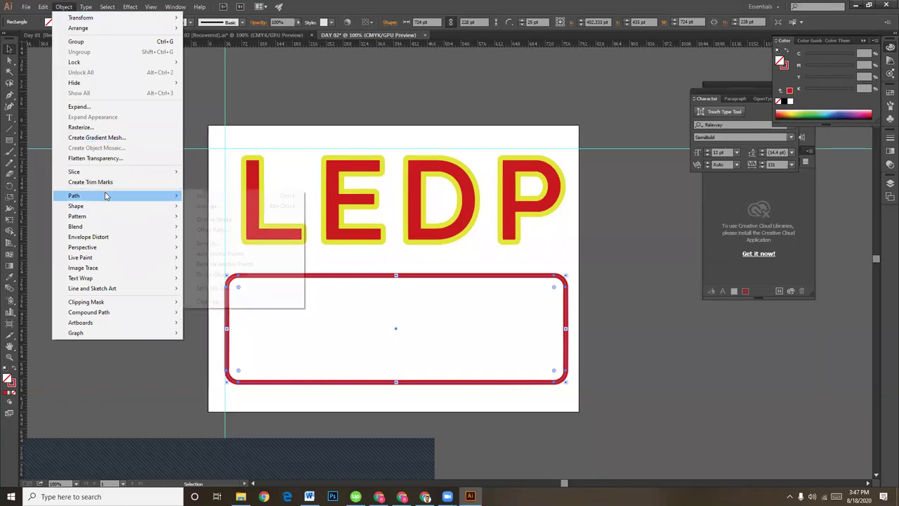
{"action": "left_click", "coordinate": [237, 231]}
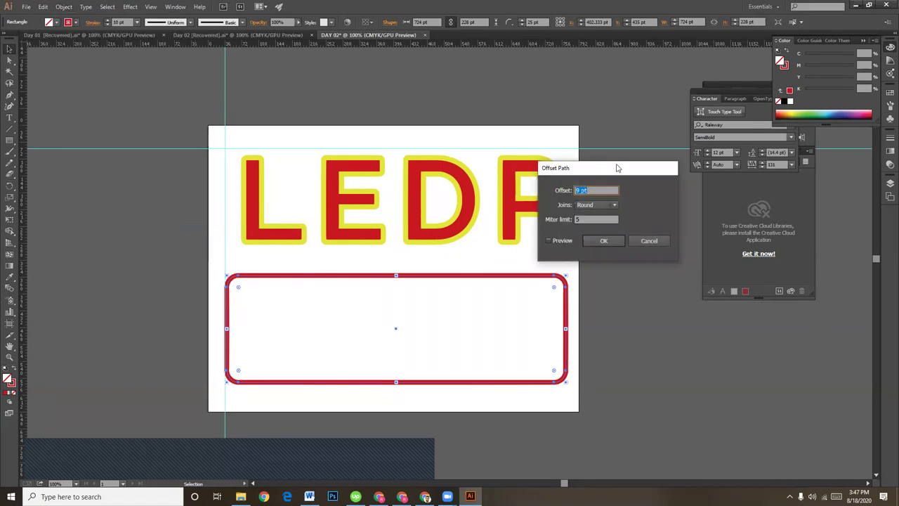
{"action": "left_click_drag", "start_coordinate": [618, 168], "coordinate": [640, 159]}
{"action": "left_click", "coordinate": [572, 232]}
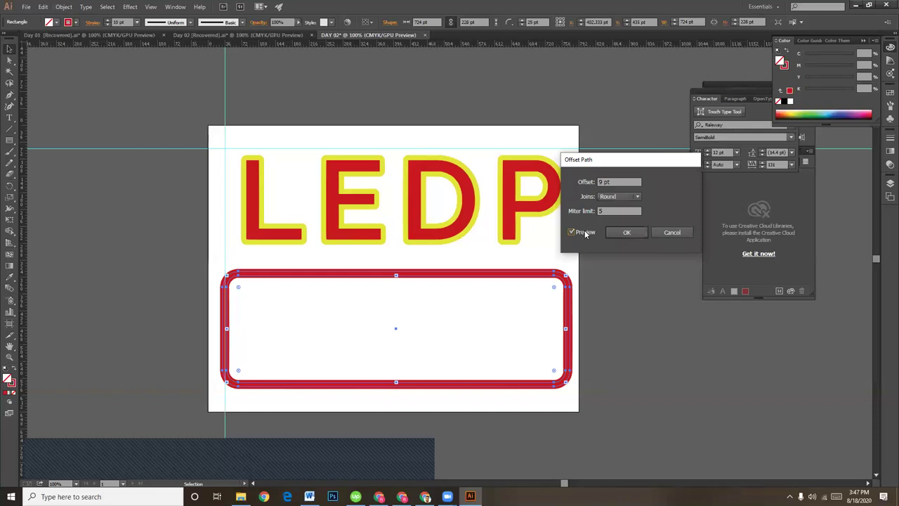
{"action": "double_click", "coordinate": [601, 181]}
{"action": "type", "text": "9"}
{"action": "type", "text": "-9"}
{"action": "left_click", "coordinate": [618, 211]}
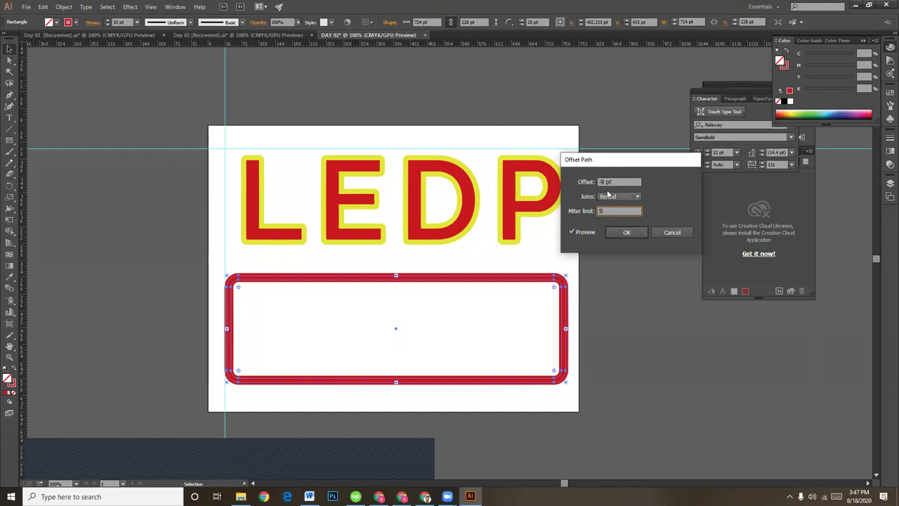
{"action": "left_click", "coordinate": [602, 181]}
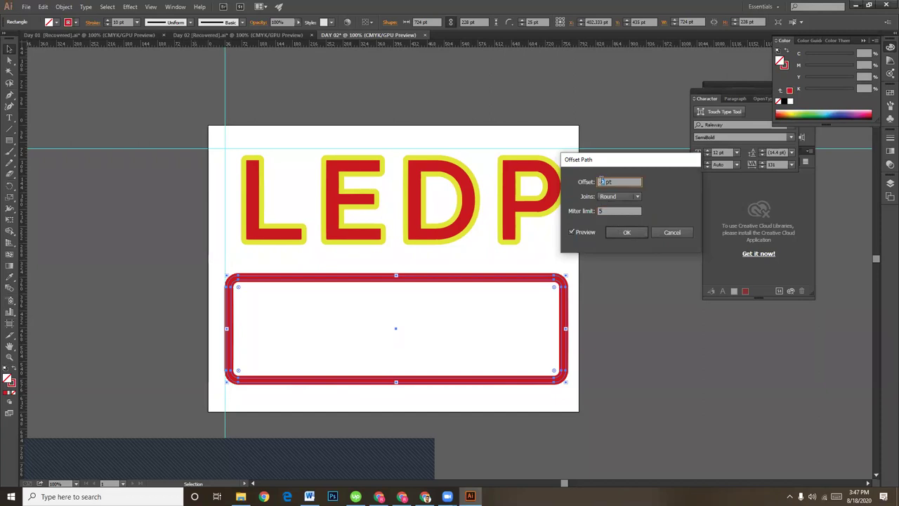
{"action": "type", "text": "-12"}
{"action": "left_click", "coordinate": [619, 210]}
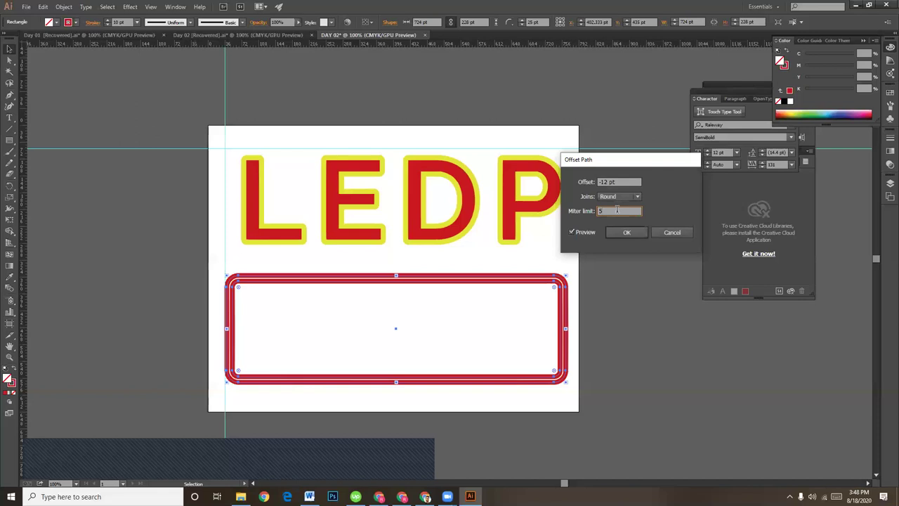
Compare -10 and -12 pt inward offsets, settle on -10 pt, and apply it
{"action": "double_click", "coordinate": [606, 182]}
{"action": "type", "text": "-15"}
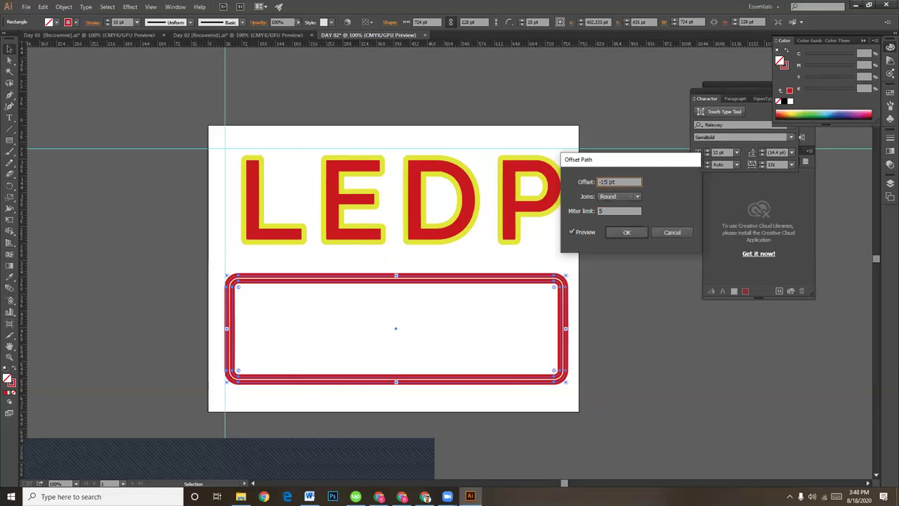
{"action": "left_click", "coordinate": [613, 210]}
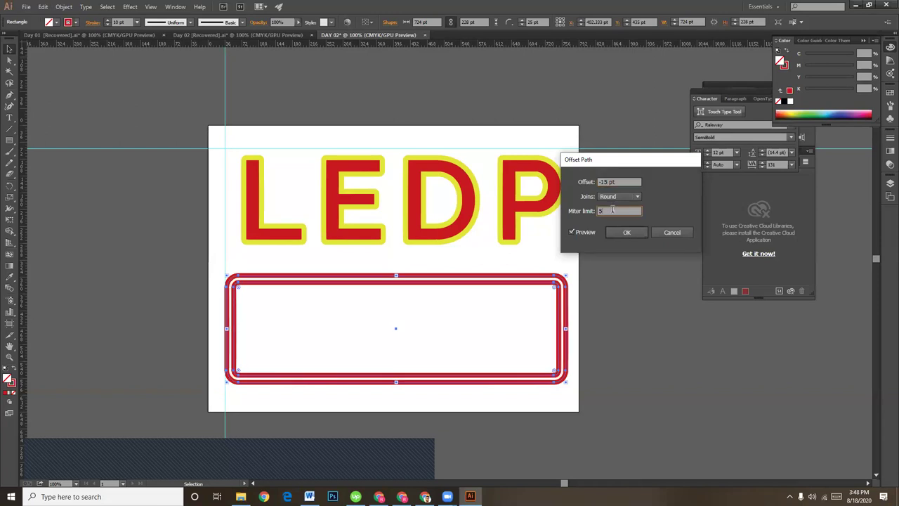
{"action": "left_click", "coordinate": [606, 180]}
{"action": "type", "text": "-17"}
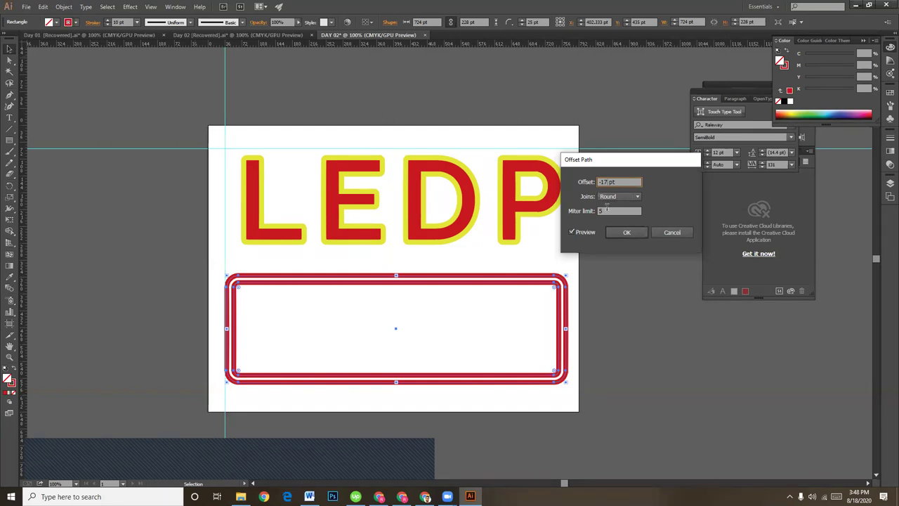
{"action": "left_click", "coordinate": [608, 211]}
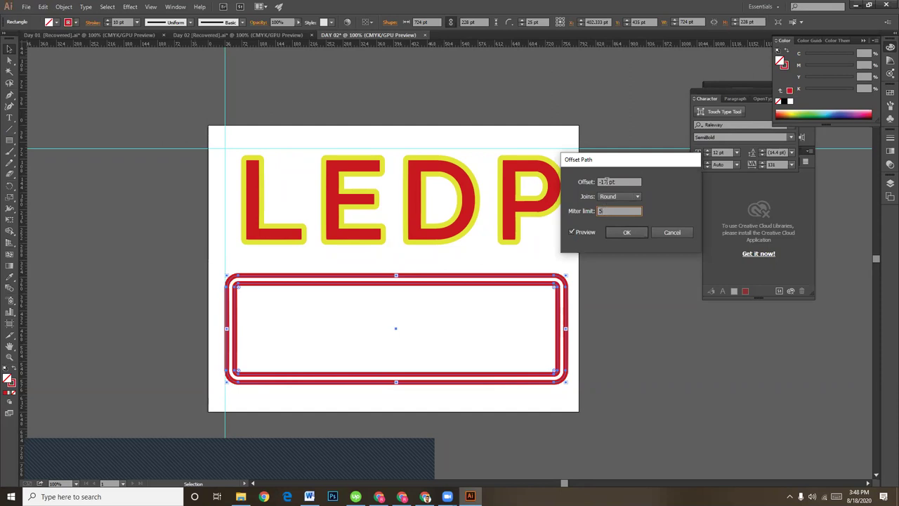
{"action": "left_click", "coordinate": [605, 182]}
{"action": "type", "text": "-10"}
{"action": "left_click", "coordinate": [610, 210]}
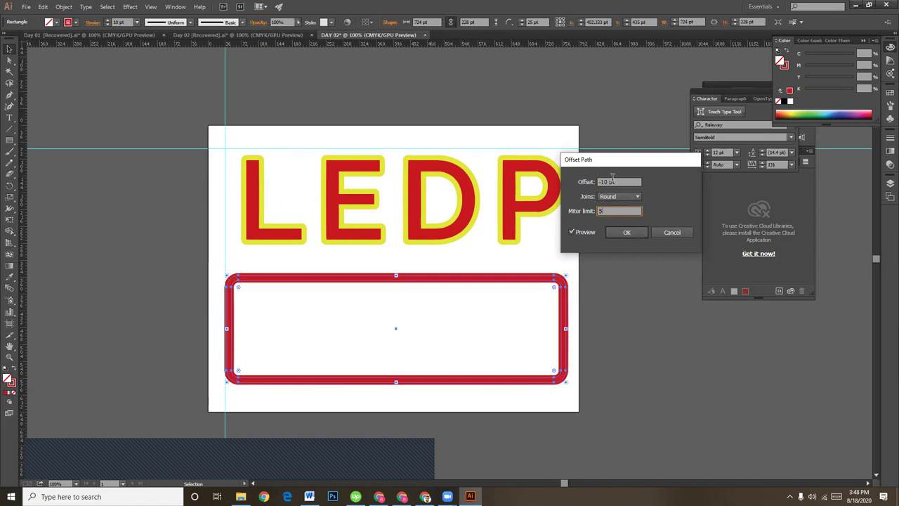
{"action": "triple_click", "coordinate": [604, 182]}
{"action": "type", "text": "-12pt"}
{"action": "left_click", "coordinate": [604, 209]}
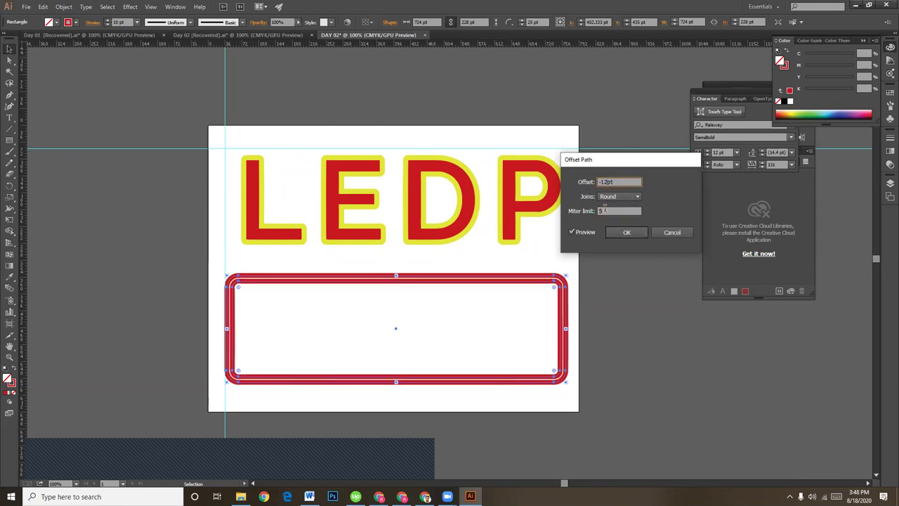
{"action": "left_click", "coordinate": [605, 181]}
{"action": "type", "text": "-11"}
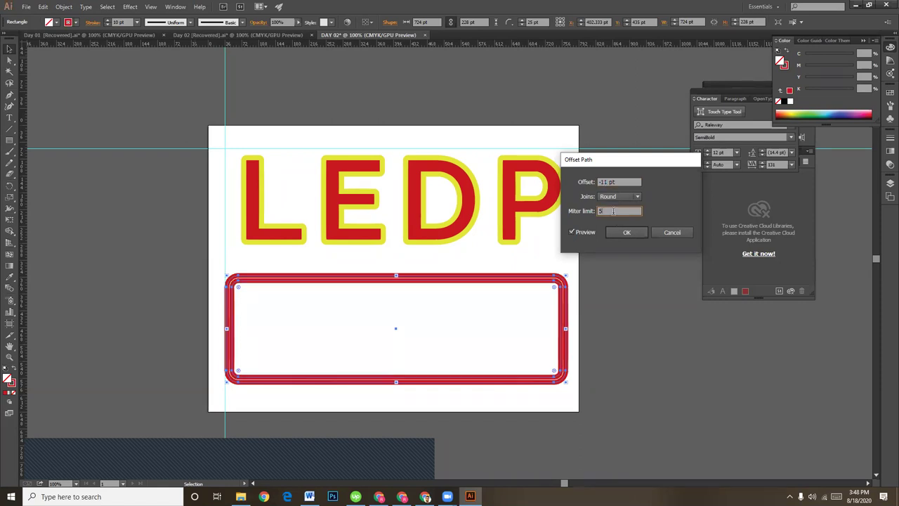
{"action": "double_click", "coordinate": [607, 182]}
{"action": "type", "text": "5"}
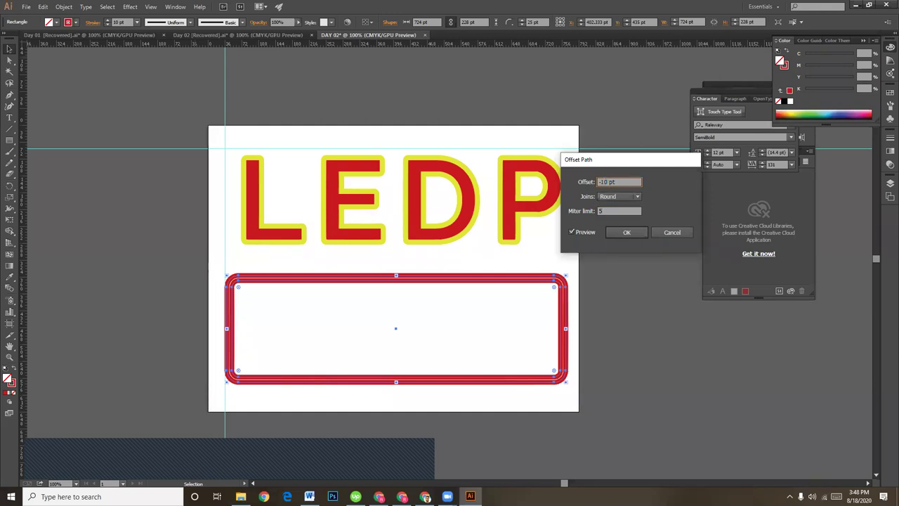
{"action": "left_click", "coordinate": [633, 231]}
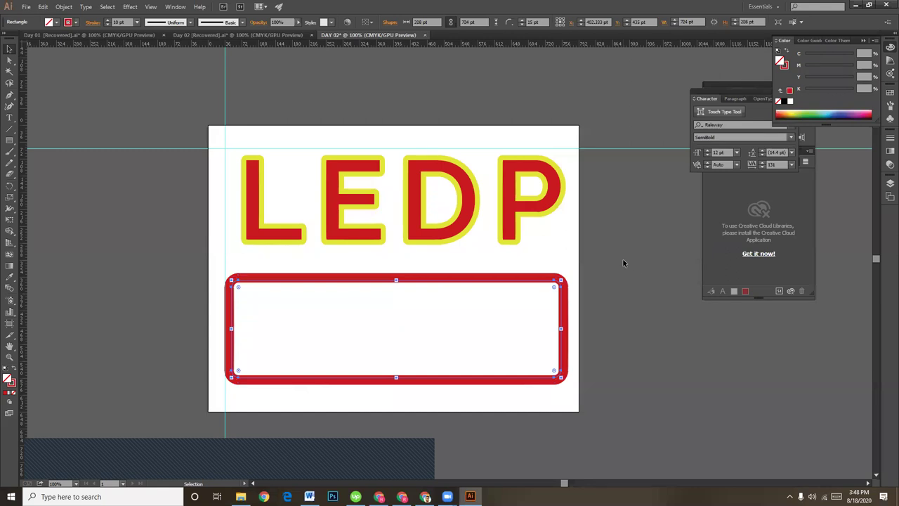
Zoom in and slightly darken the selected frame's stroke colour
{"action": "key", "text": "ctrl+equal"}
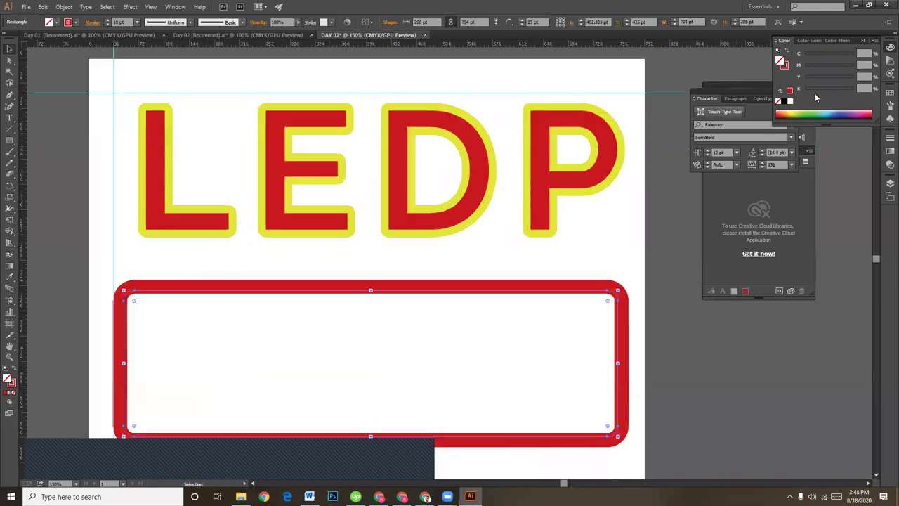
{"action": "left_click", "coordinate": [786, 68]}
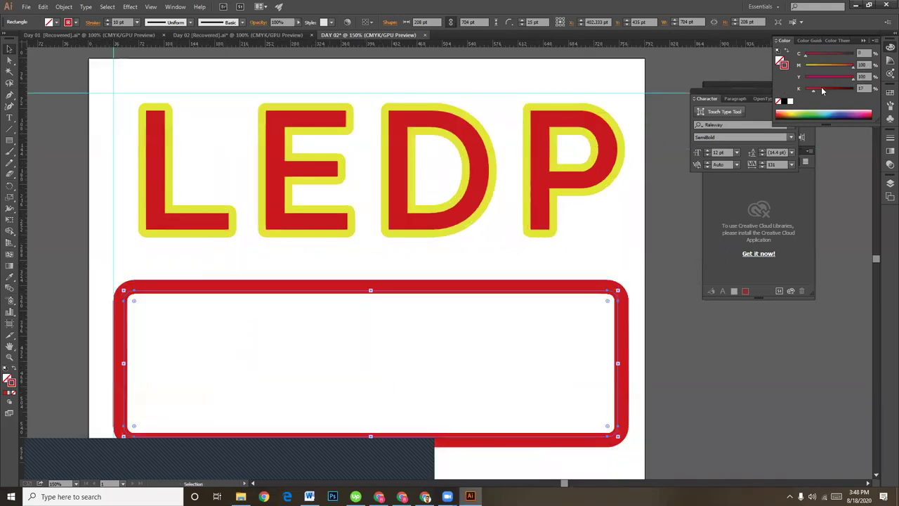
{"action": "mouse_move", "coordinate": [813, 90]}
{"action": "left_mouse_down"}
{"action": "mouse_move", "coordinate": [825, 92]}
{"action": "mouse_move", "coordinate": [805, 94]}
{"action": "left_mouse_up"}
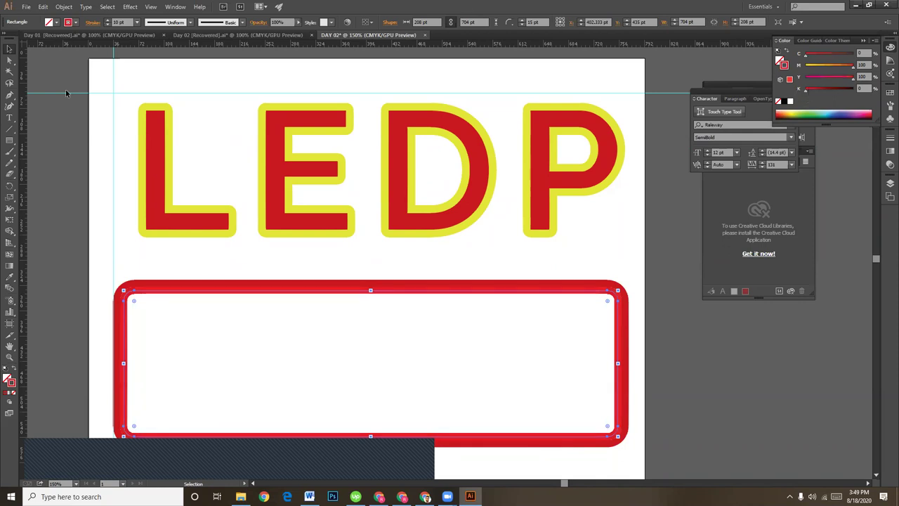
{"action": "key", "text": "a"}
{"action": "key", "text": "shift+Up"}
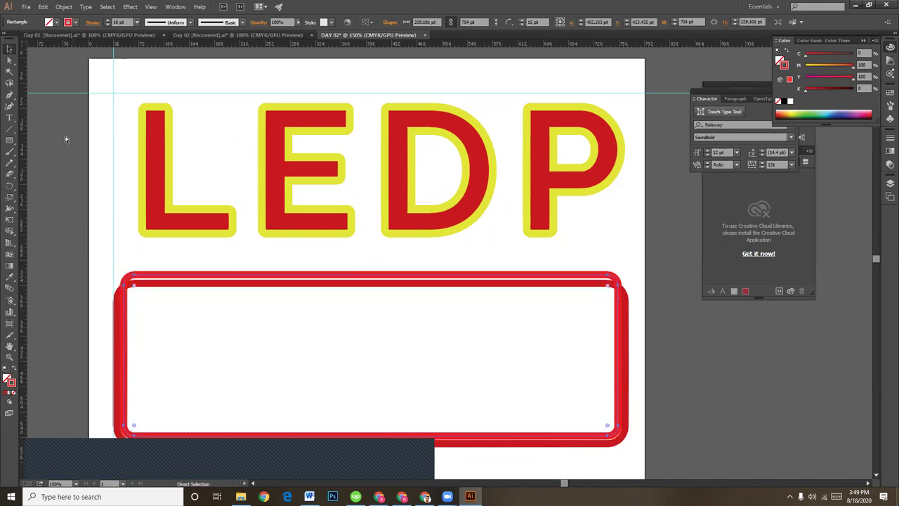
{"action": "key", "text": "v"}
Apply a -10 pt Offset Path to create an inner band inside the frame
{"action": "left_click", "coordinate": [64, 7]}
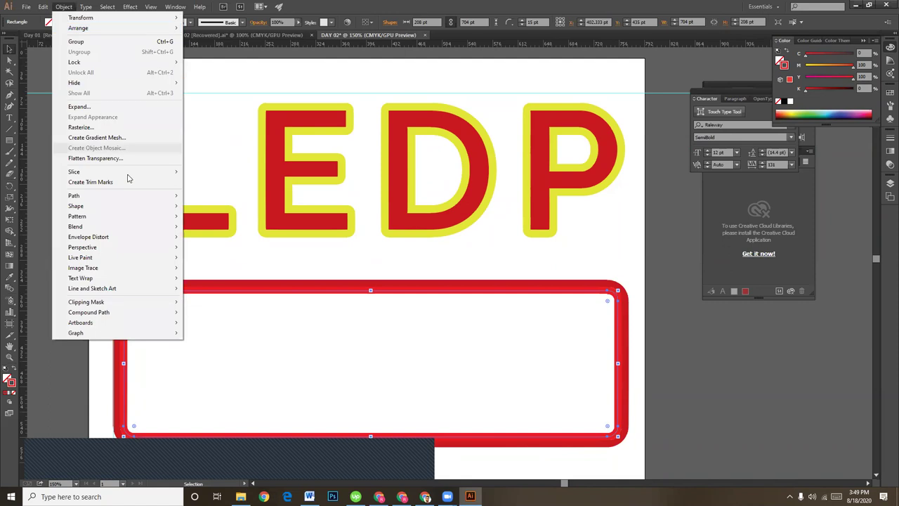
{"action": "mouse_move", "coordinate": [74, 195]}
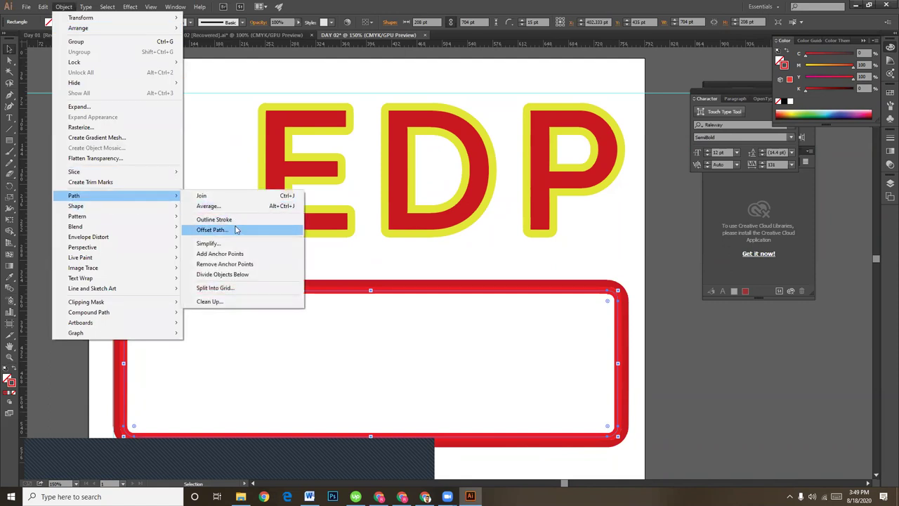
{"action": "left_click", "coordinate": [236, 230]}
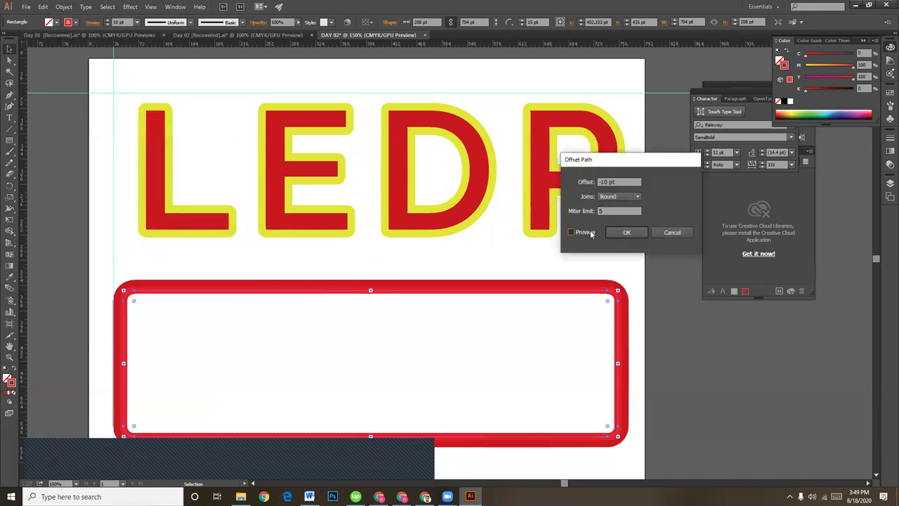
{"action": "left_click", "coordinate": [591, 232]}
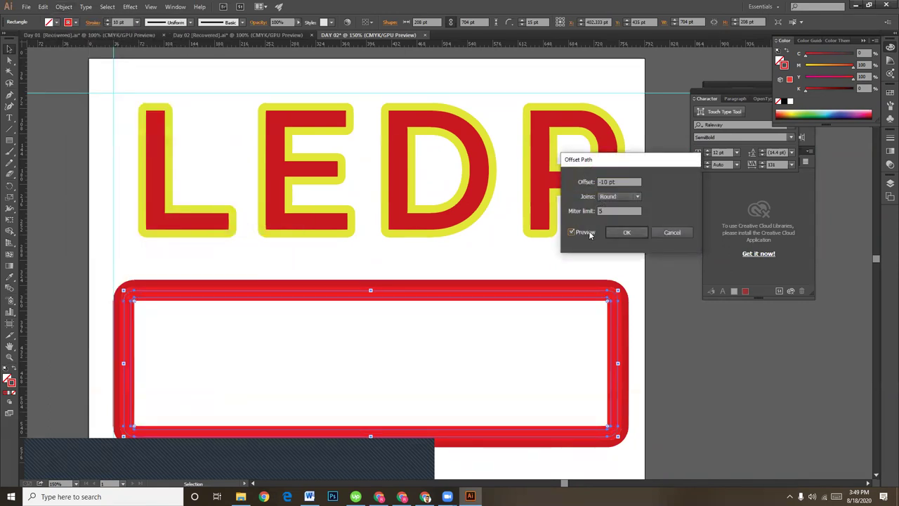
{"action": "left_click", "coordinate": [627, 232]}
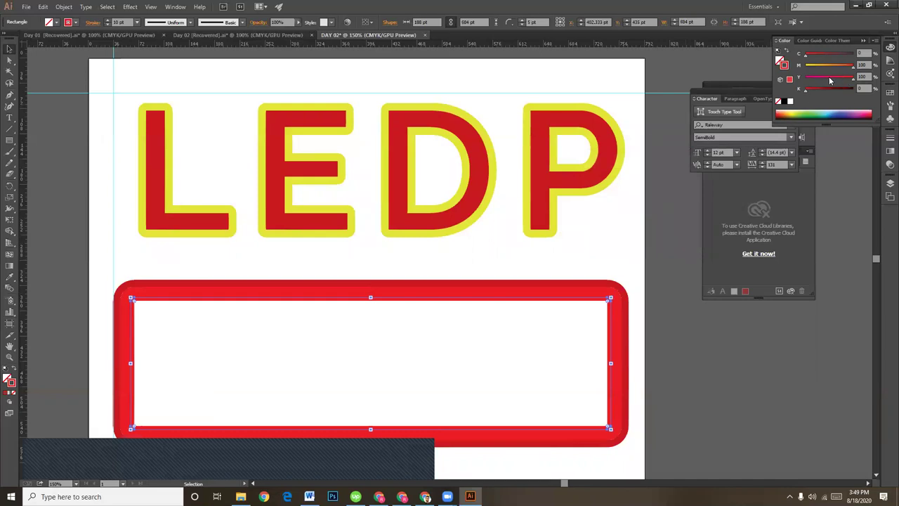
Colour the inner band's stroke orange with the CMYK sliders, magenta at full
{"action": "left_click_drag", "start_coordinate": [843, 82], "coordinate": [828, 79]}
{"action": "left_click", "coordinate": [821, 67]}
{"action": "left_click_drag", "start_coordinate": [822, 67], "coordinate": [839, 70]}
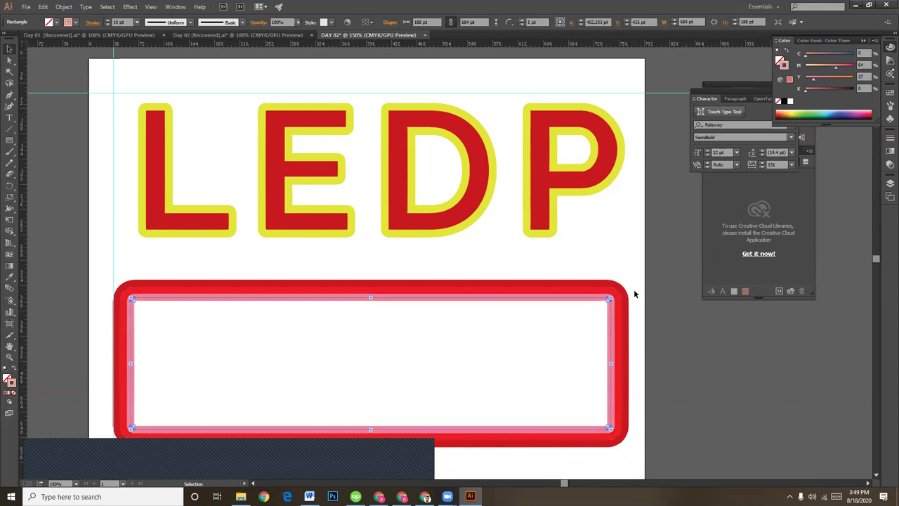
{"action": "key", "text": "o"}
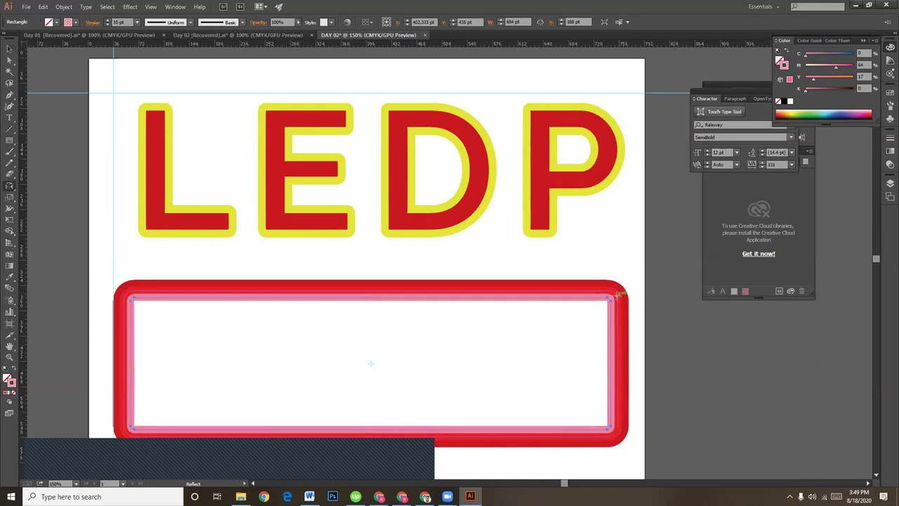
{"action": "left_click_drag", "start_coordinate": [837, 68], "coordinate": [808, 69]}
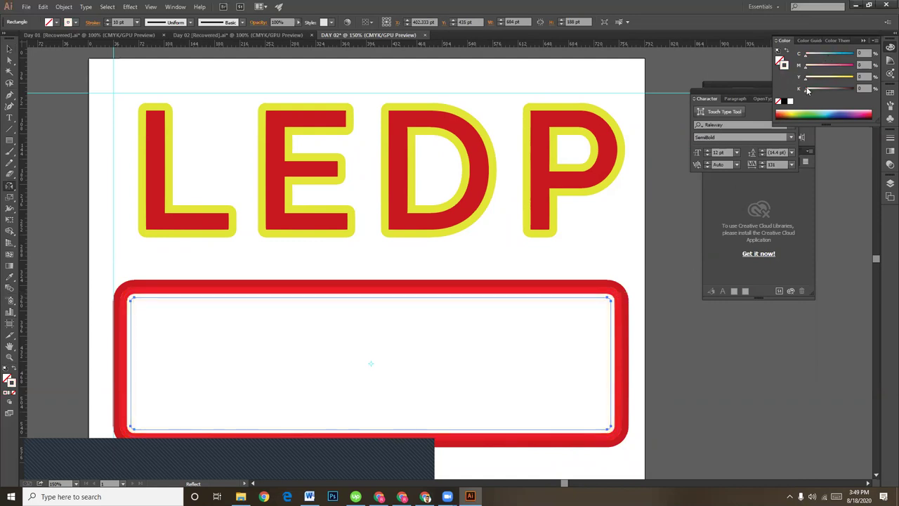
{"action": "left_click_drag", "start_coordinate": [806, 65], "coordinate": [855, 65]}
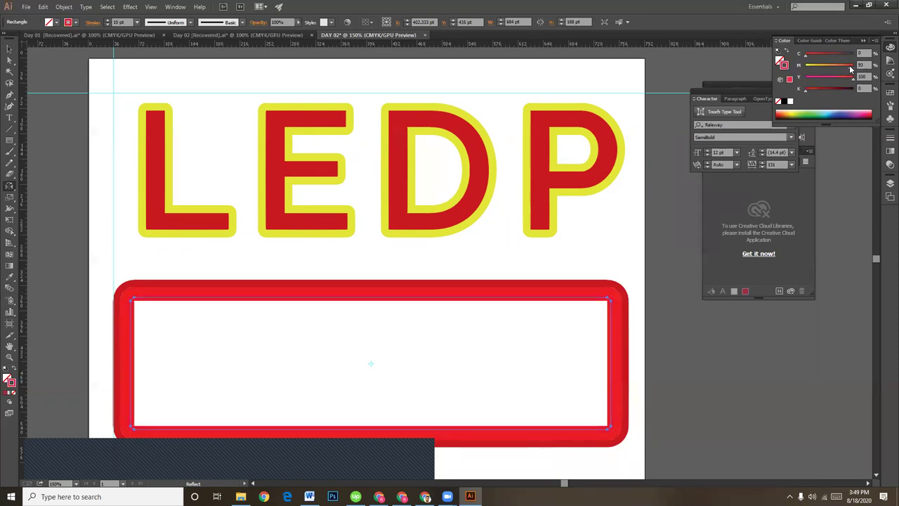
{"action": "left_click_drag", "start_coordinate": [846, 64], "coordinate": [836, 69]}
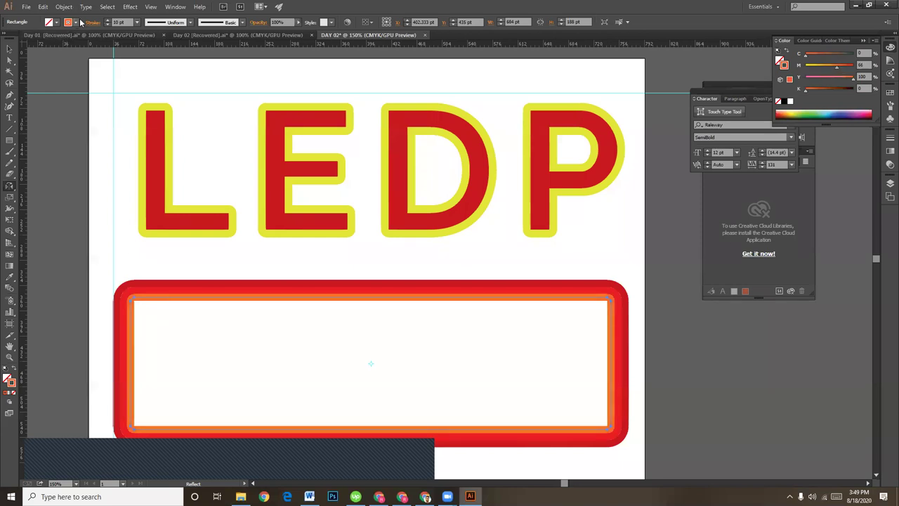
Inset a -10 pt offset band inside the frame and lighten its orange by lowering Magenta
{"action": "left_click", "coordinate": [64, 7]}
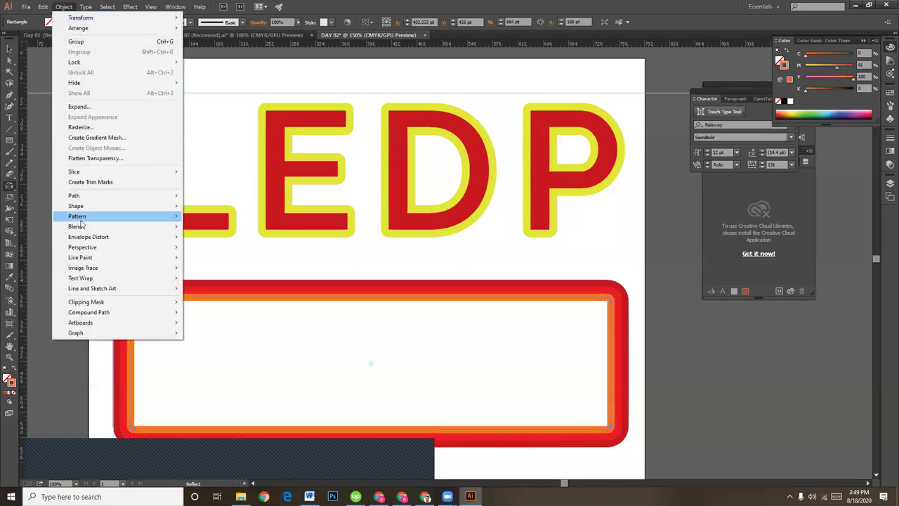
{"action": "mouse_move", "coordinate": [73, 196]}
{"action": "left_click", "coordinate": [223, 232]}
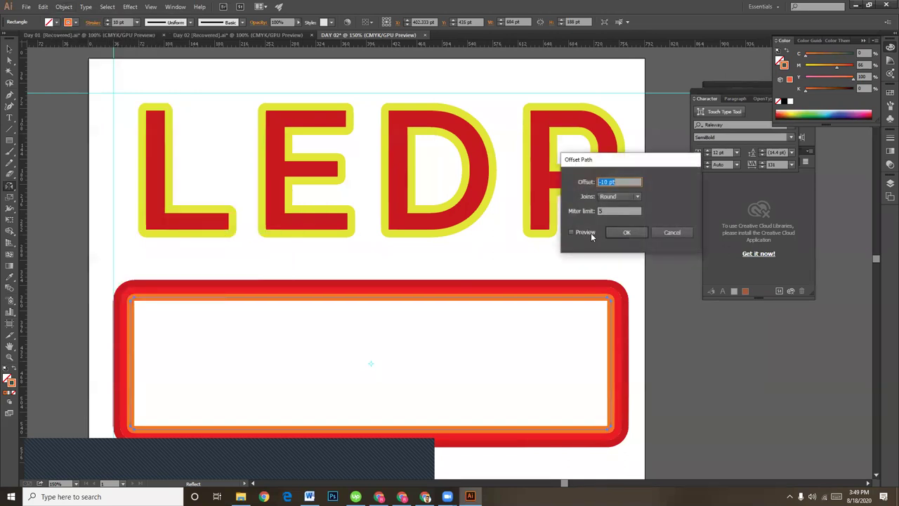
{"action": "left_click", "coordinate": [583, 233]}
{"action": "left_click", "coordinate": [627, 232]}
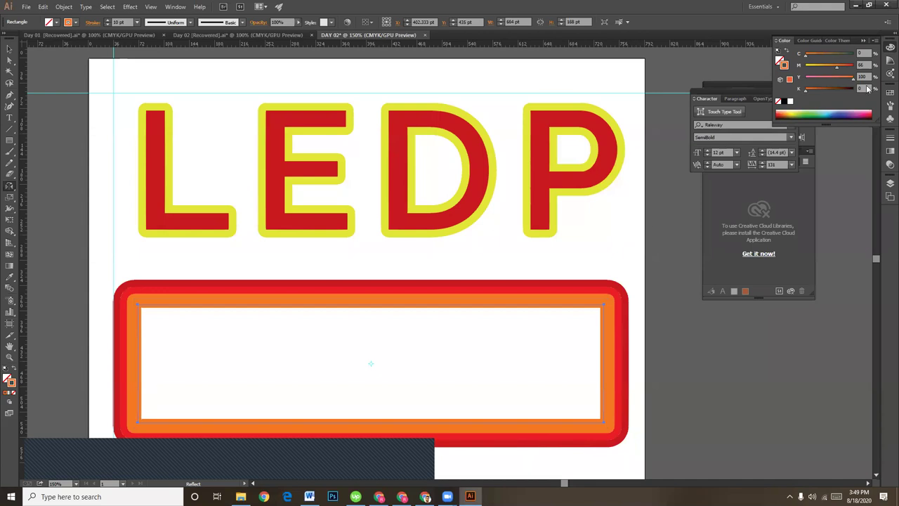
{"action": "left_click_drag", "start_coordinate": [837, 66], "coordinate": [827, 68]}
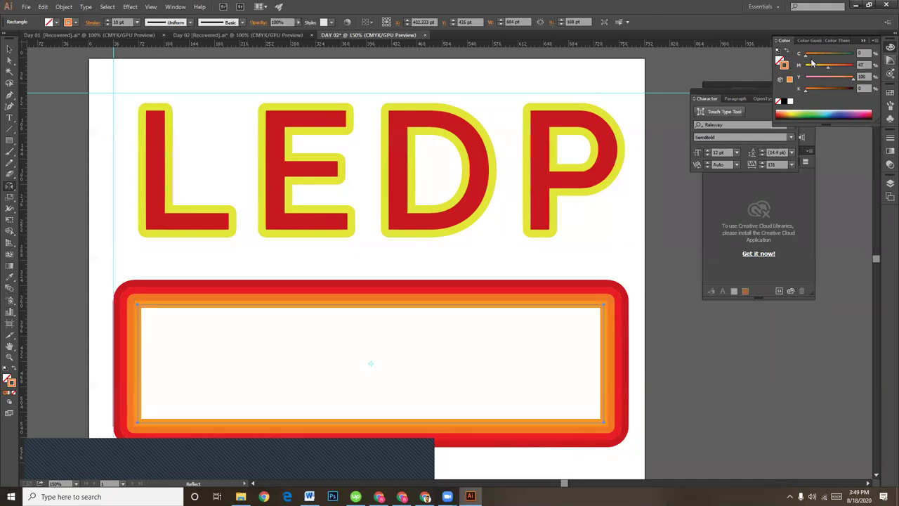
Add another -10 pt inward offset band and shade it a paler orange
{"action": "left_click", "coordinate": [64, 6]}
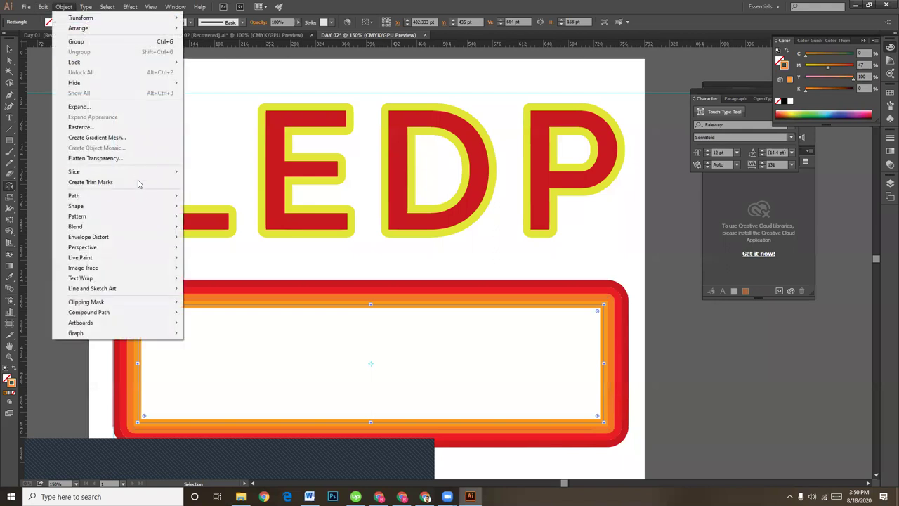
{"action": "mouse_move", "coordinate": [74, 195]}
{"action": "left_click", "coordinate": [224, 229]}
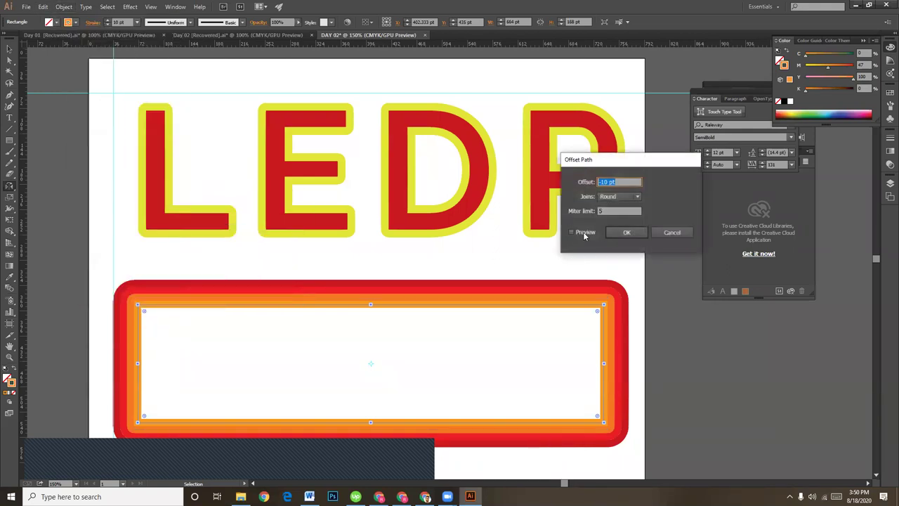
{"action": "left_click", "coordinate": [583, 233]}
{"action": "left_click", "coordinate": [626, 232]}
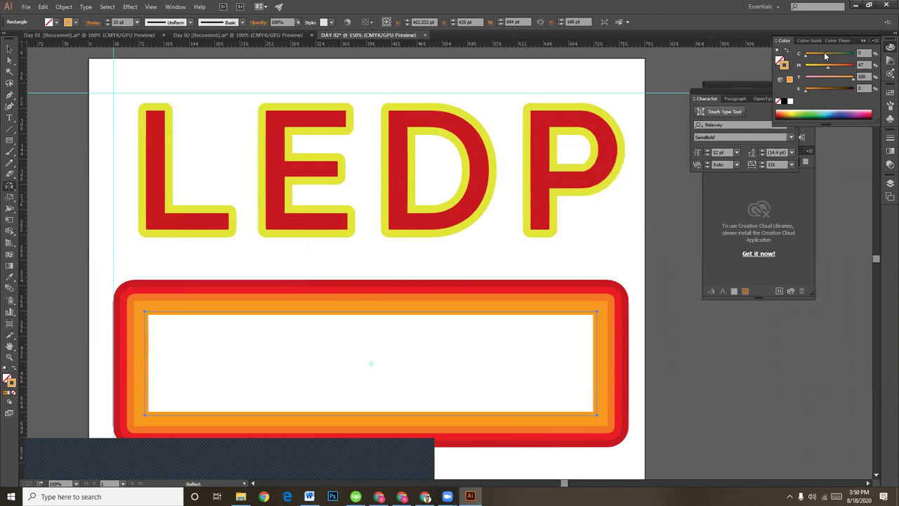
{"action": "left_click_drag", "start_coordinate": [829, 73], "coordinate": [822, 68]}
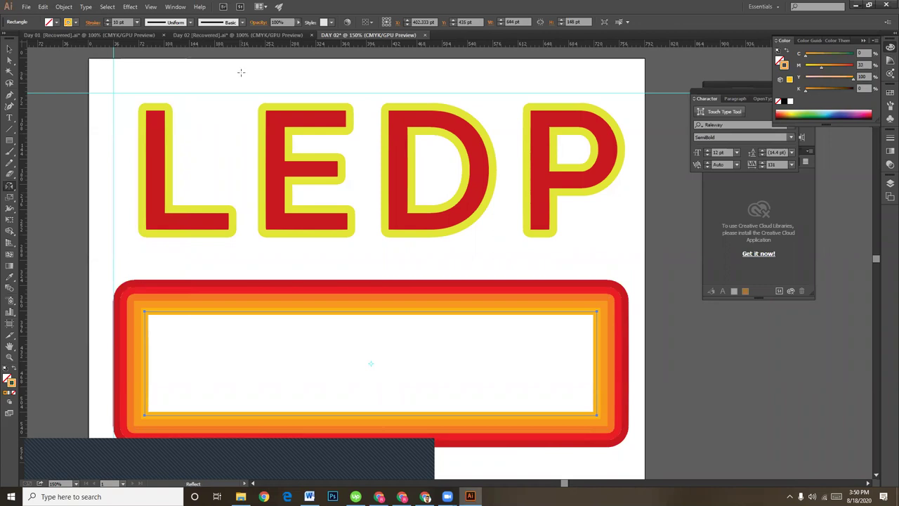
Add a third -10 pt offset band with miter limit 1, shifting its colour toward yellow
{"action": "left_click", "coordinate": [64, 7]}
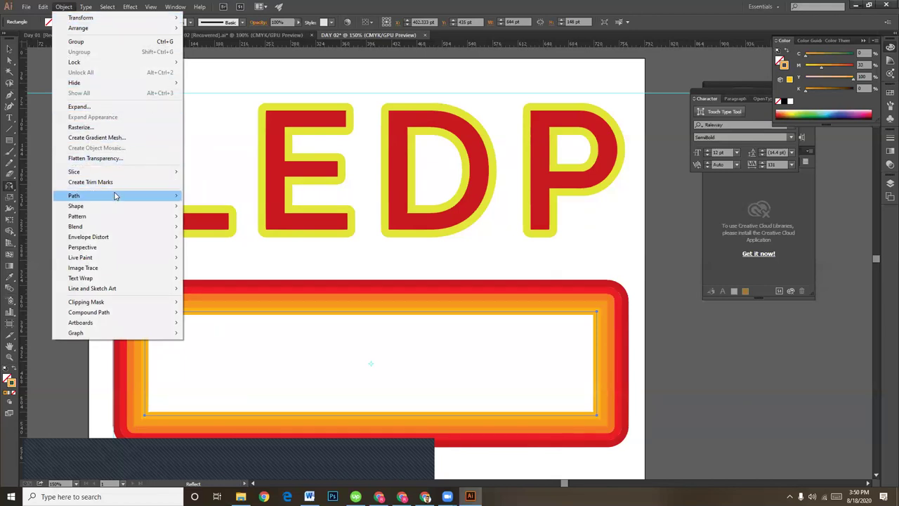
{"action": "mouse_move", "coordinate": [115, 195]}
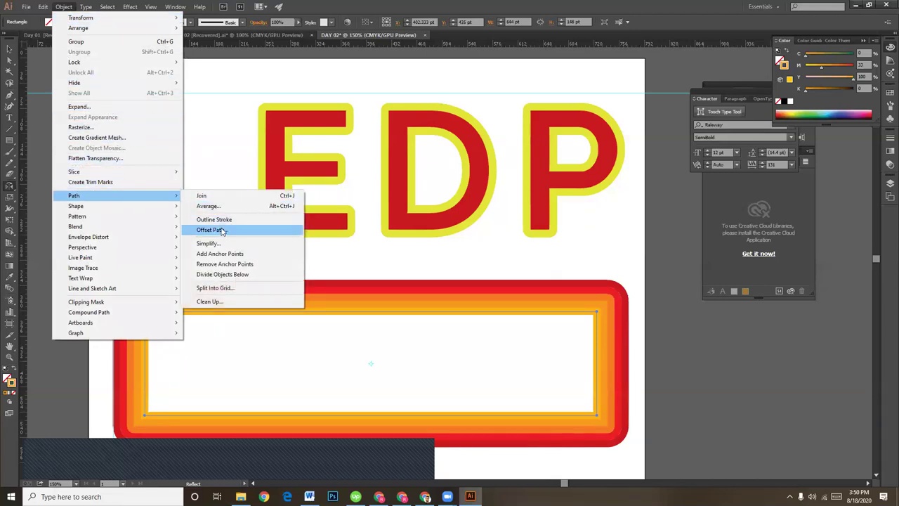
{"action": "left_click", "coordinate": [222, 231]}
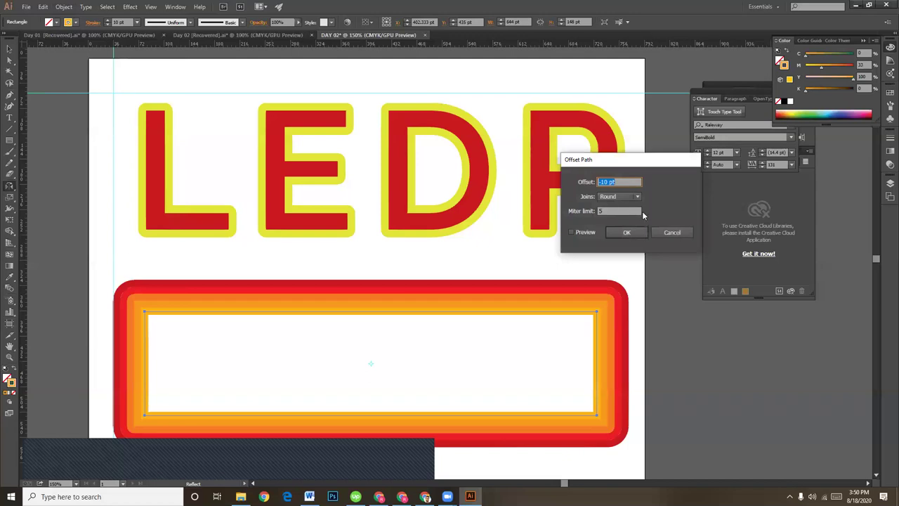
{"action": "left_click", "coordinate": [586, 233]}
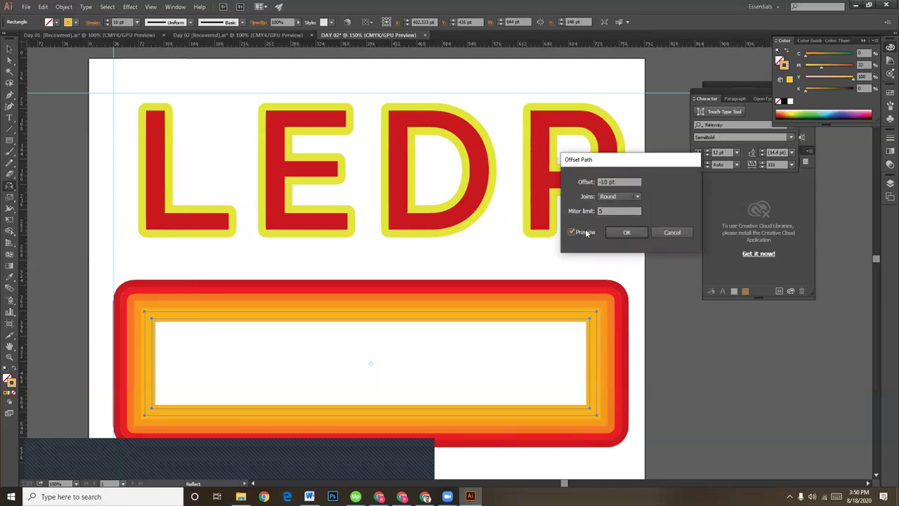
{"action": "left_click", "coordinate": [606, 210]}
{"action": "type", "text": "10"}
{"action": "left_click", "coordinate": [624, 232]}
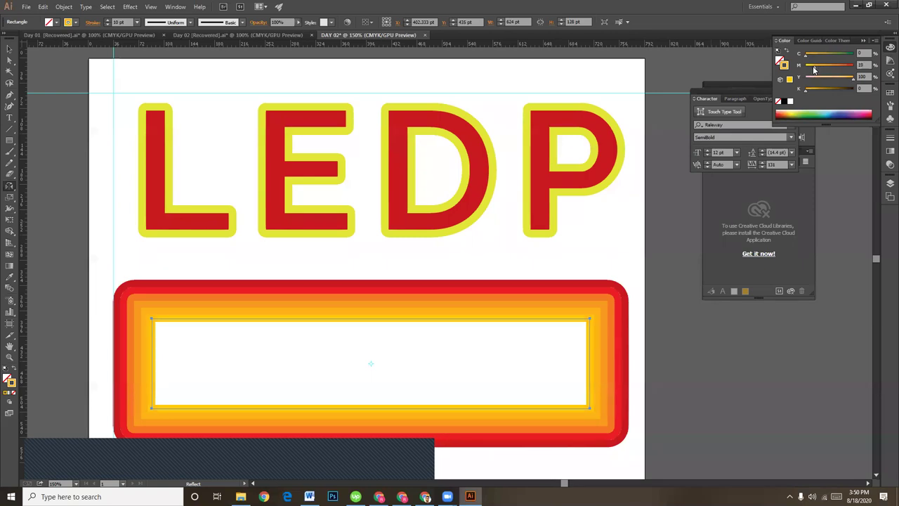
{"action": "left_click_drag", "start_coordinate": [813, 66], "coordinate": [811, 67]}
{"action": "left_click", "coordinate": [64, 7]}
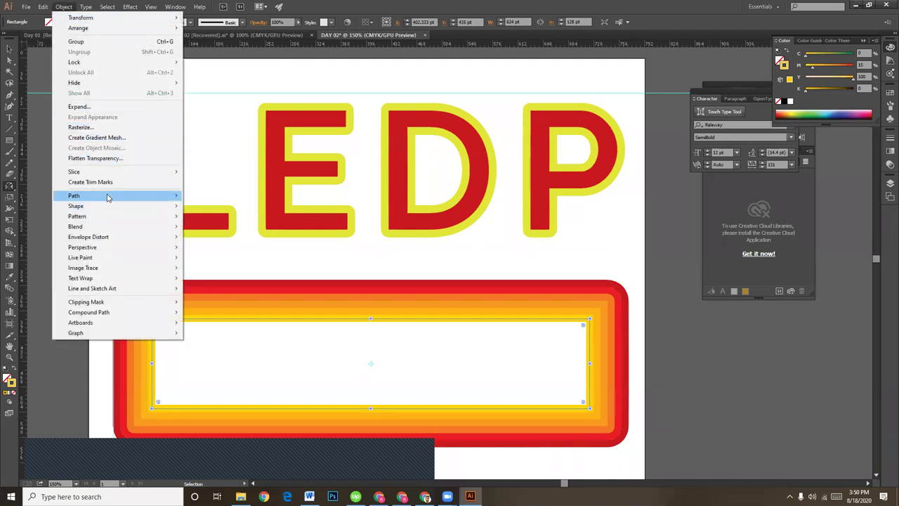
{"action": "mouse_move", "coordinate": [73, 195]}
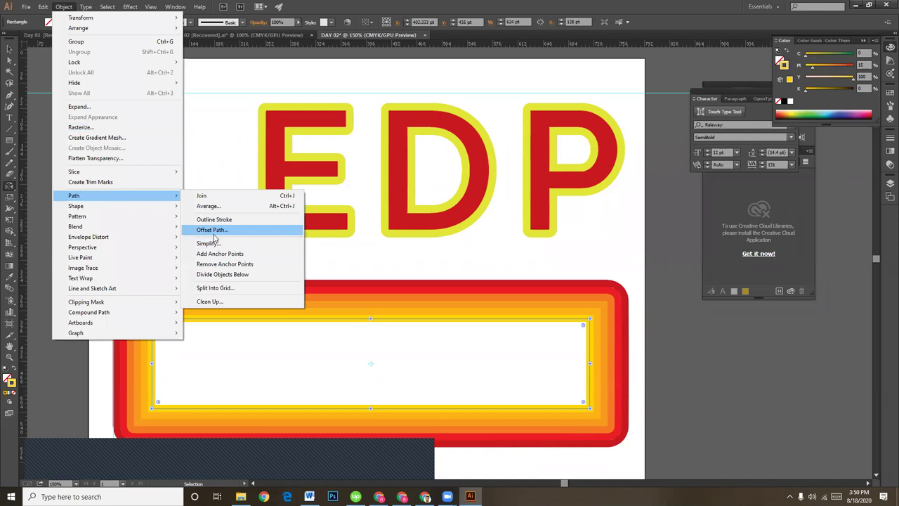
Add a -10 pt inward offset band and make it a paler yellow
{"action": "left_click", "coordinate": [215, 236]}
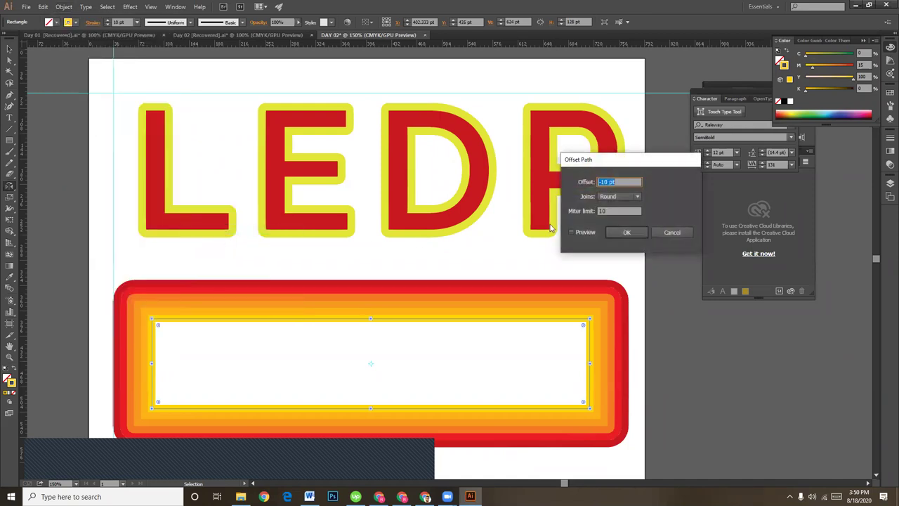
{"action": "left_click", "coordinate": [586, 233]}
{"action": "left_click", "coordinate": [626, 232]}
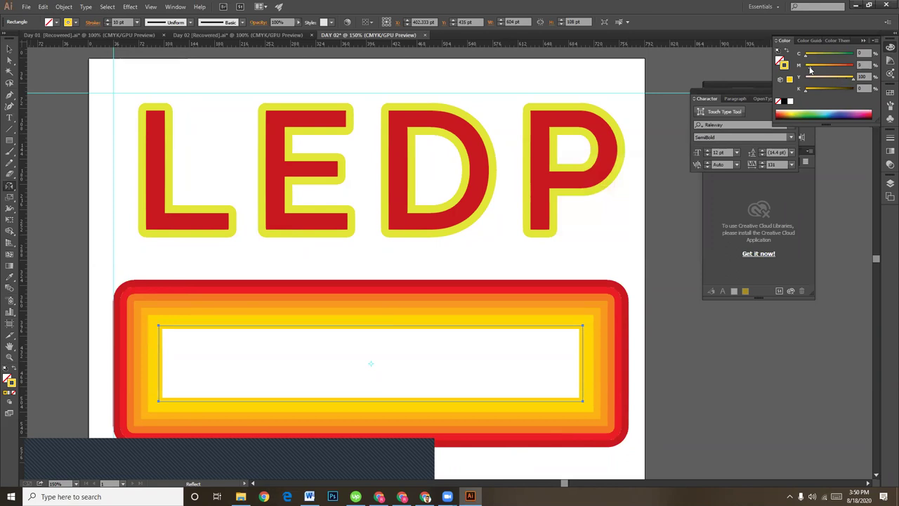
{"action": "left_click_drag", "start_coordinate": [810, 69], "coordinate": [805, 69]}
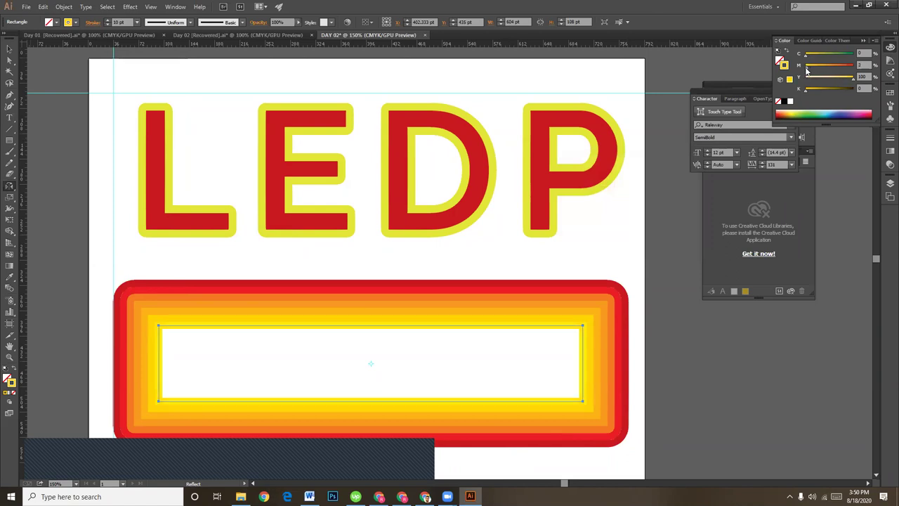
Add one more -10 pt offset band and make it pure yellow
{"action": "key", "text": "v"}
{"action": "left_click", "coordinate": [64, 6]}
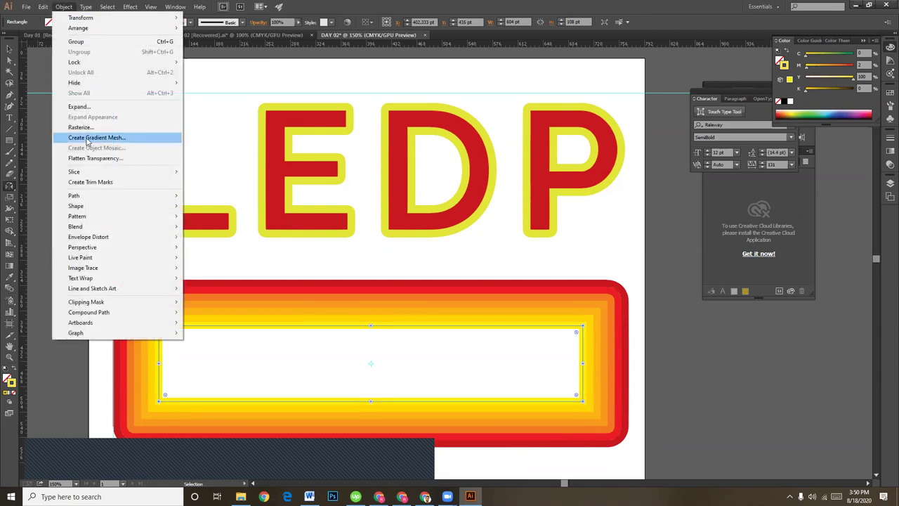
{"action": "mouse_move", "coordinate": [74, 196]}
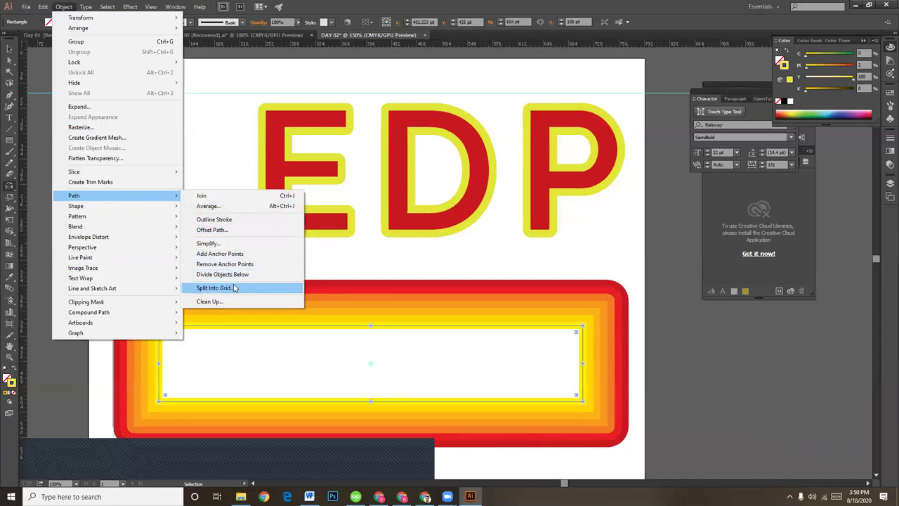
{"action": "left_click", "coordinate": [224, 230]}
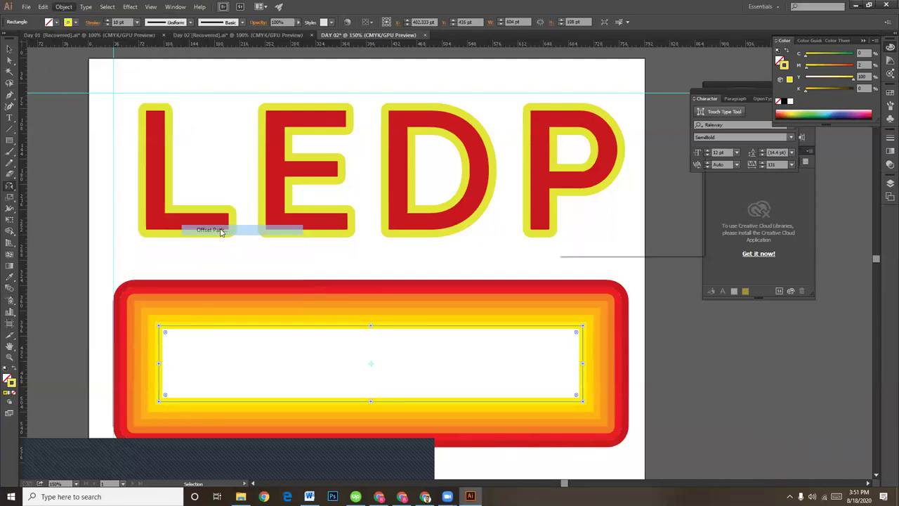
{"action": "left_click", "coordinate": [585, 232]}
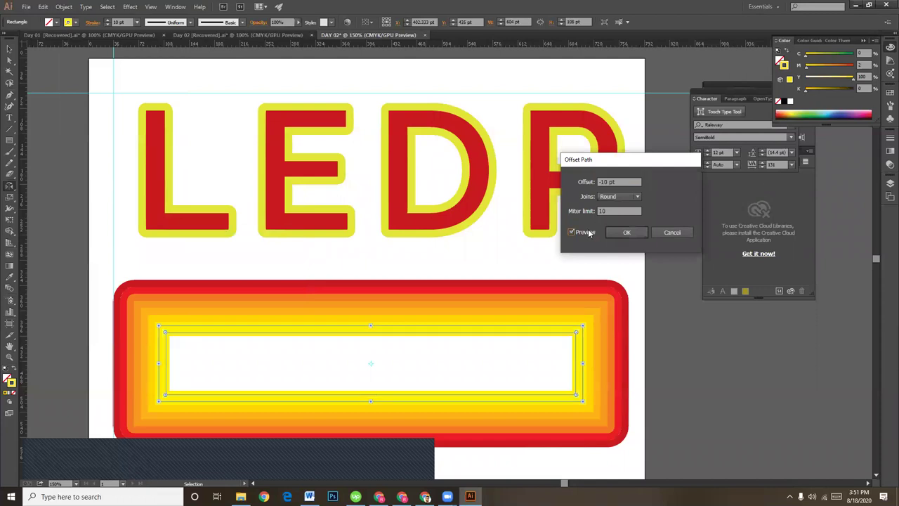
{"action": "left_click", "coordinate": [627, 232]}
{"action": "mouse_move", "coordinate": [807, 68]}
{"action": "left_mouse_down"}
{"action": "mouse_move", "coordinate": [794, 68]}
{"action": "mouse_move", "coordinate": [808, 57]}
{"action": "left_mouse_up"}
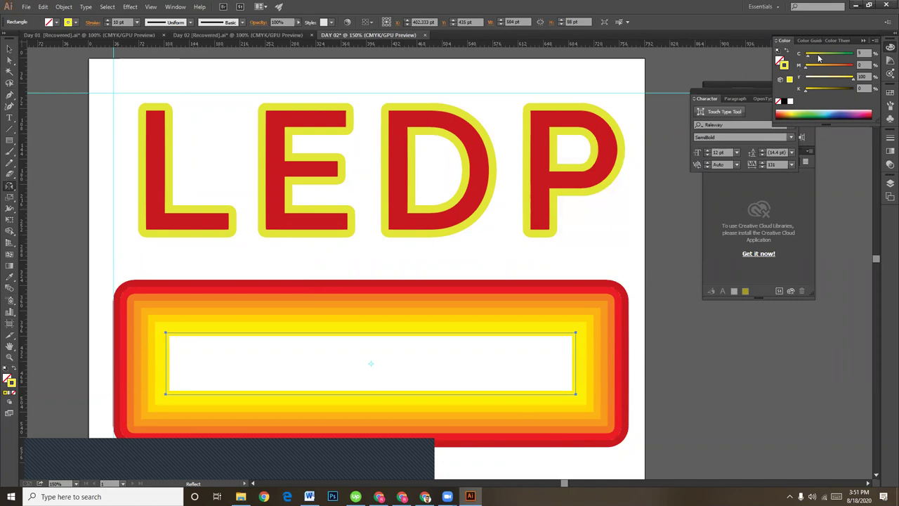
Fill the innermost rectangle solid yellow and give it a white outline
{"action": "left_click", "coordinate": [11, 370]}
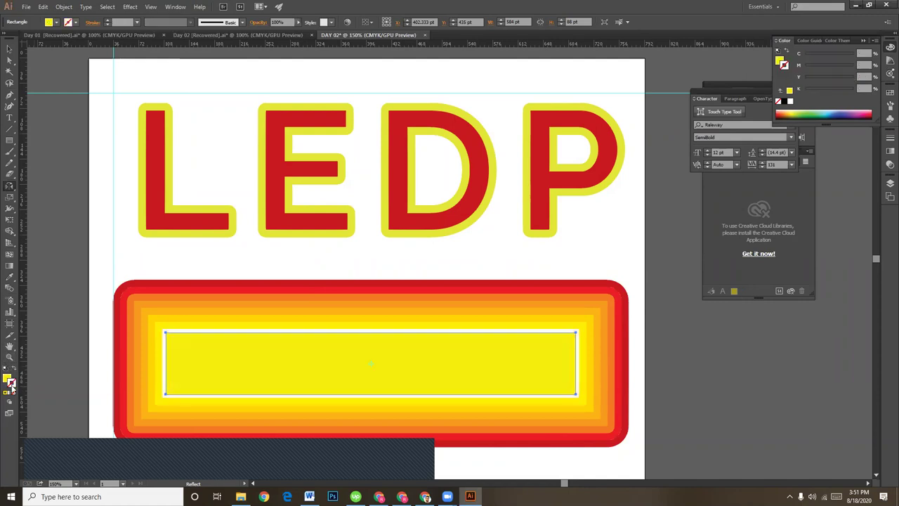
{"action": "key", "text": "v"}
{"action": "left_click", "coordinate": [790, 90]}
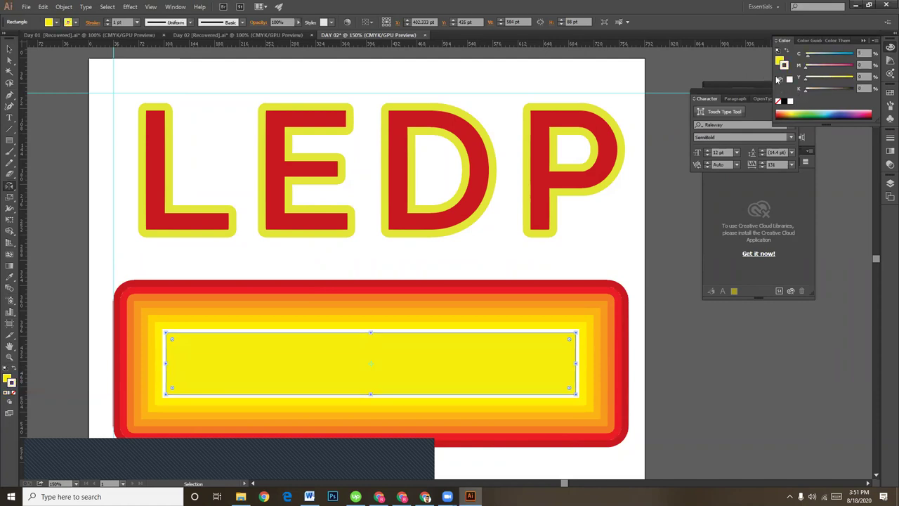
{"action": "mouse_move", "coordinate": [810, 59]}
{"action": "left_mouse_down"}
{"action": "mouse_move", "coordinate": [862, 81]}
{"action": "mouse_move", "coordinate": [806, 82]}
{"action": "mouse_move", "coordinate": [860, 80]}
{"action": "left_mouse_up"}
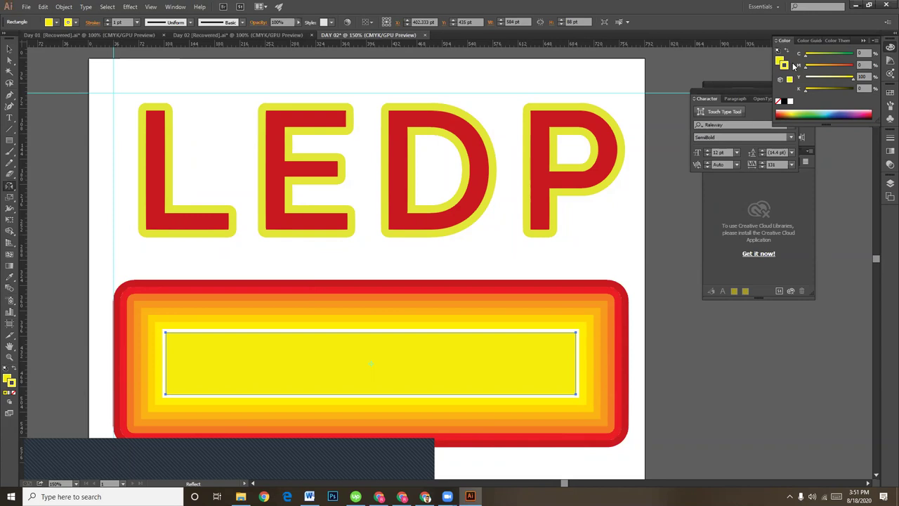
Zoom in on the inner rectangle and swap its fill and stroke, giving it a yellow outline
{"action": "left_click", "coordinate": [10, 49]}
{"action": "scroll", "coordinate": [635, 260], "scroll_direction": "up", "scroll_amount": 2}
{"action": "scroll", "coordinate": [636, 260], "scroll_direction": "up", "scroll_amount": 2}
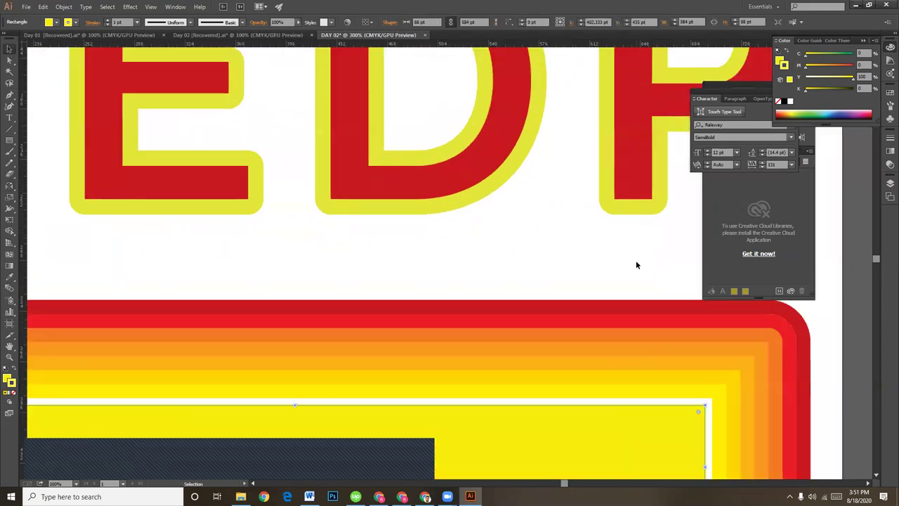
{"action": "left_click_drag", "start_coordinate": [698, 409], "coordinate": [641, 257]}
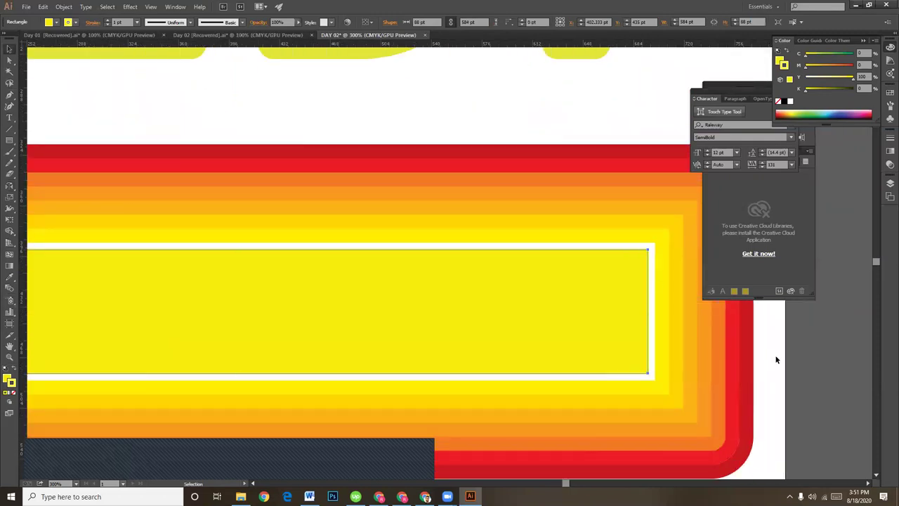
{"action": "left_click", "coordinate": [644, 256]}
{"action": "key", "text": "a"}
{"action": "key", "text": "shift+x"}
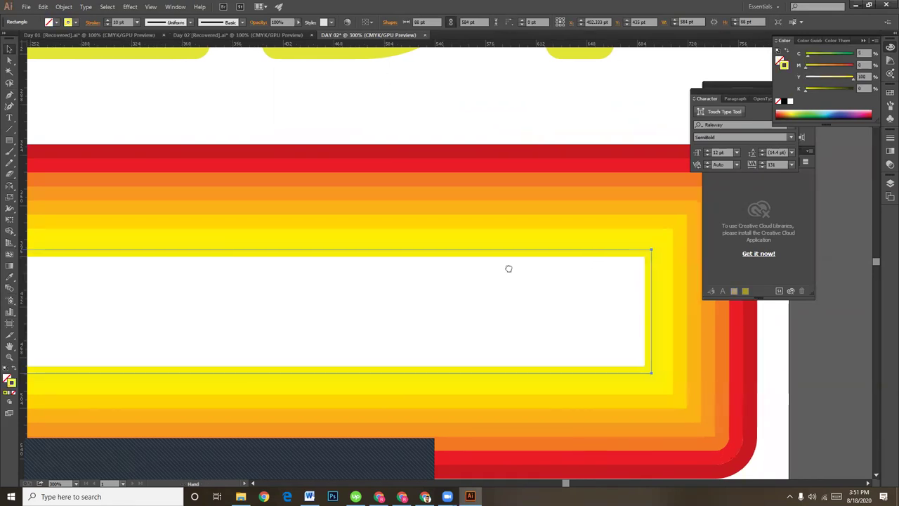
Make the inner rectangle's fill red by raising Magenta, nudging it slightly toward orange
{"action": "left_click_drag", "start_coordinate": [237, 269], "coordinate": [323, 248]}
{"action": "scroll", "coordinate": [470, 257], "scroll_direction": "left", "scroll_amount": 5}
{"action": "key", "text": "v"}
{"action": "left_click", "coordinate": [8, 379]}
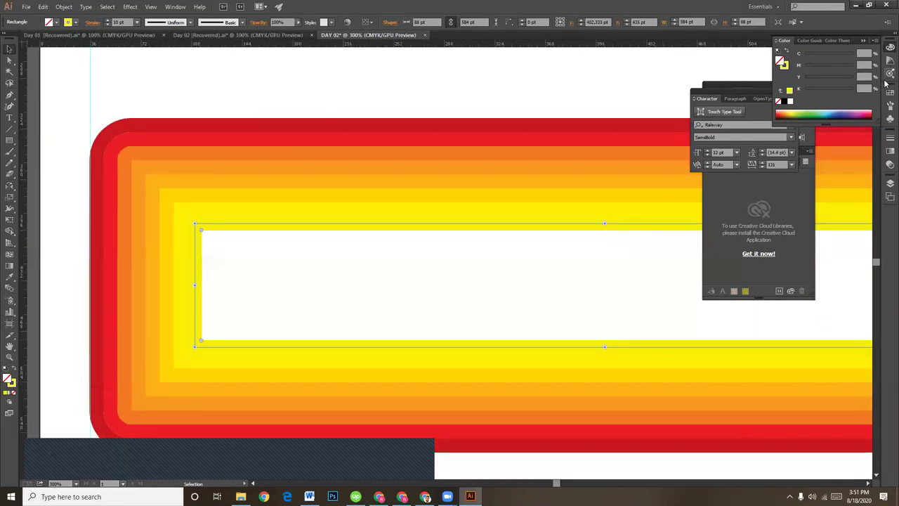
{"action": "left_click", "coordinate": [816, 71]}
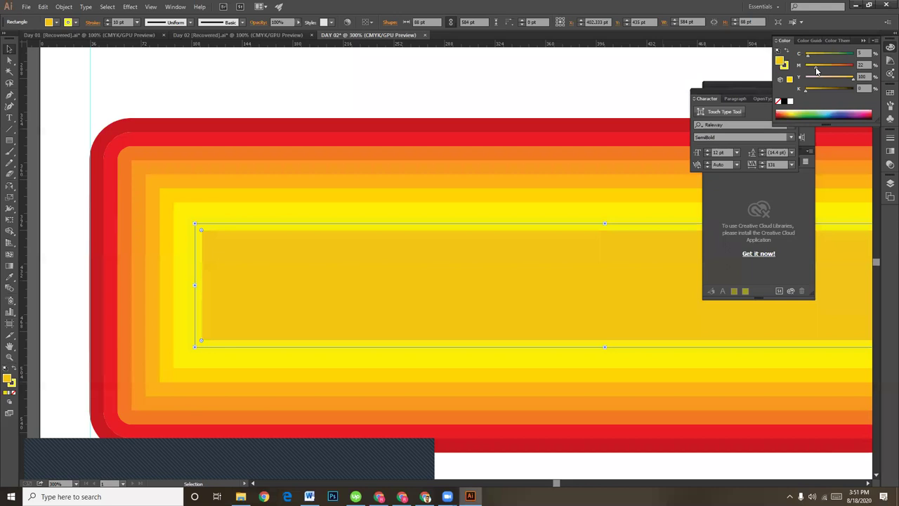
{"action": "left_click_drag", "start_coordinate": [817, 70], "coordinate": [854, 67]}
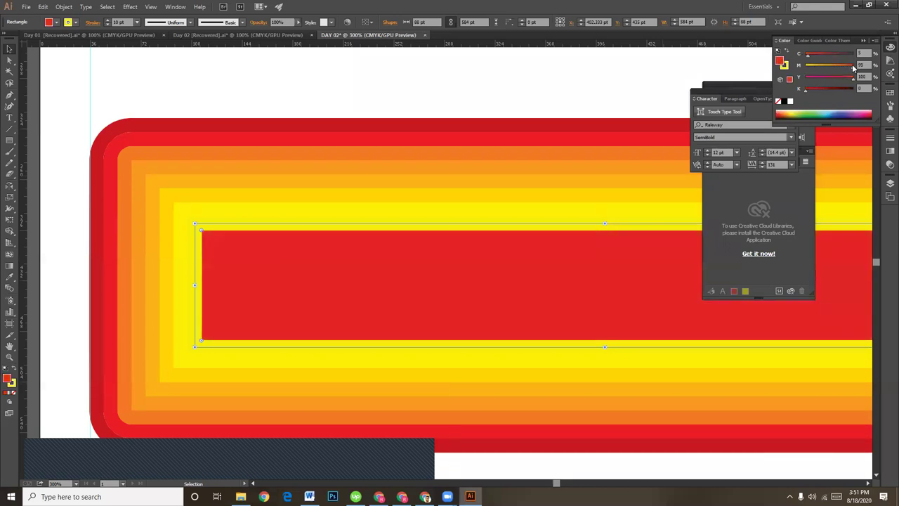
{"action": "left_click_drag", "start_coordinate": [847, 64], "coordinate": [852, 67]}
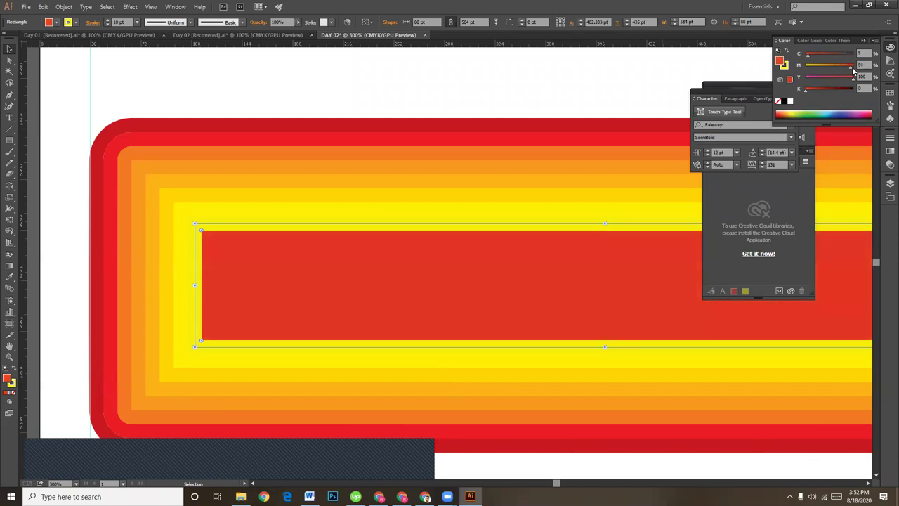
Deselect, view the finished artwork at 100%, and dock the Character panel group into the right column
{"action": "key", "text": "ctrl+minus"}
{"action": "key", "text": "ctrl+minus"}
{"action": "key", "text": "ctrl+minus"}
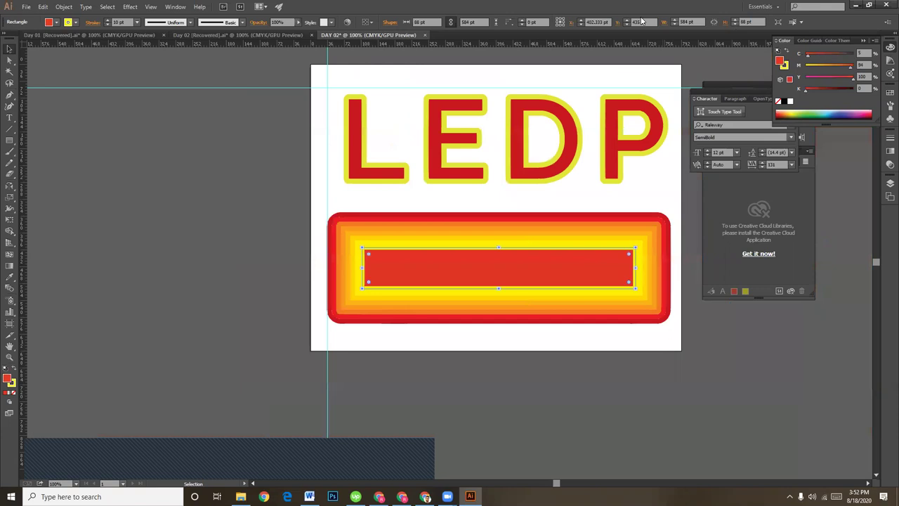
{"action": "key", "text": "ctrl+minus"}
{"action": "left_click", "coordinate": [612, 301]}
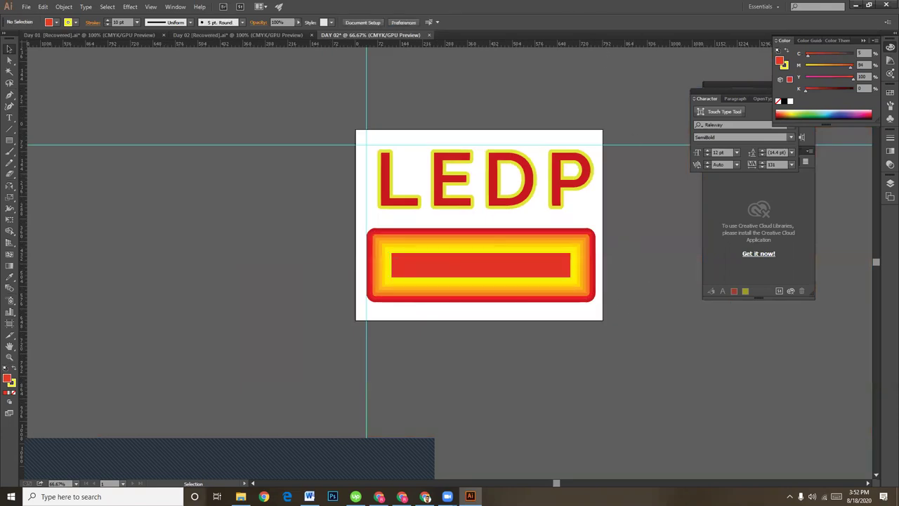
{"action": "key", "text": "ctrl+plus"}
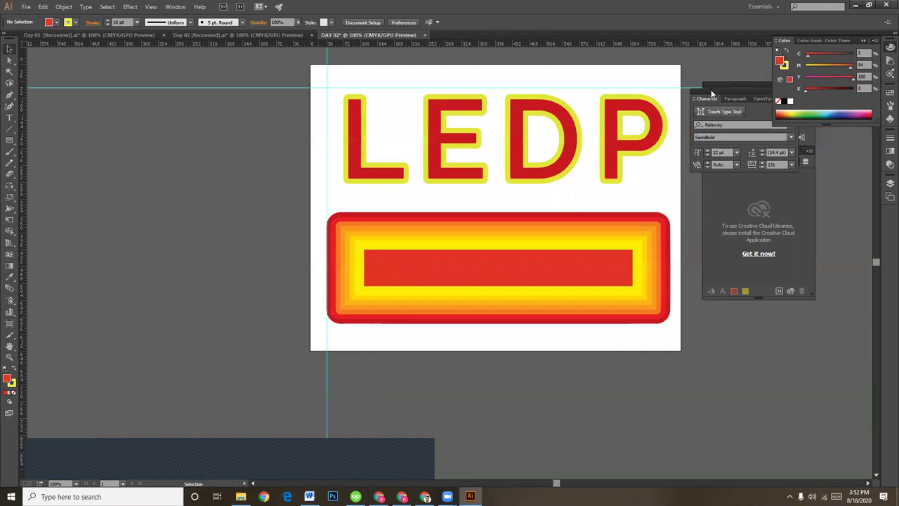
{"action": "left_click_drag", "start_coordinate": [712, 93], "coordinate": [756, 114]}
{"action": "left_click_drag", "start_coordinate": [712, 83], "coordinate": [780, 130]}
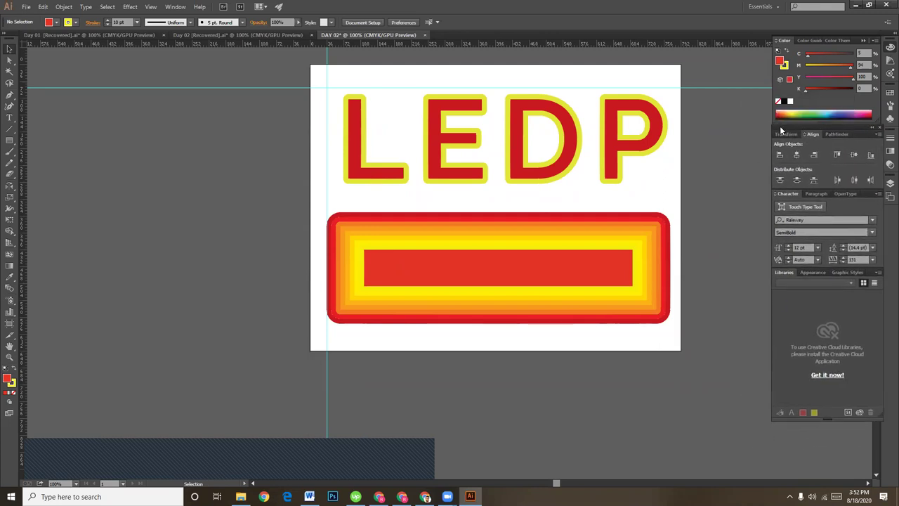